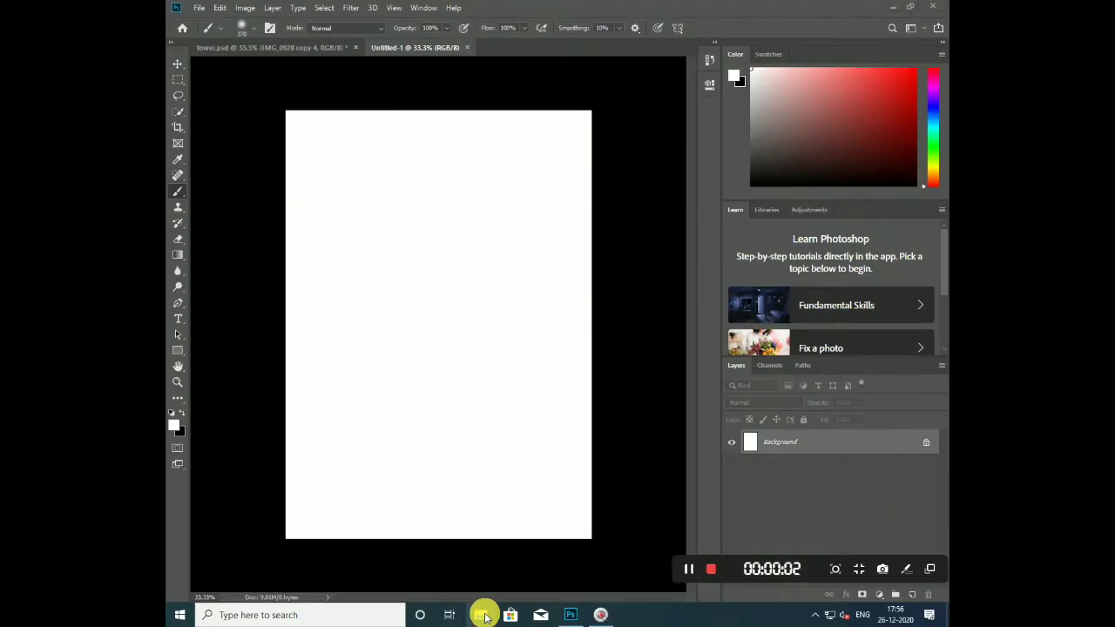
# Step: Place the misty domed-building photo 'bg' from the tutorial folder onto the Untitled-1 canvas
pyautogui.click(482, 615)
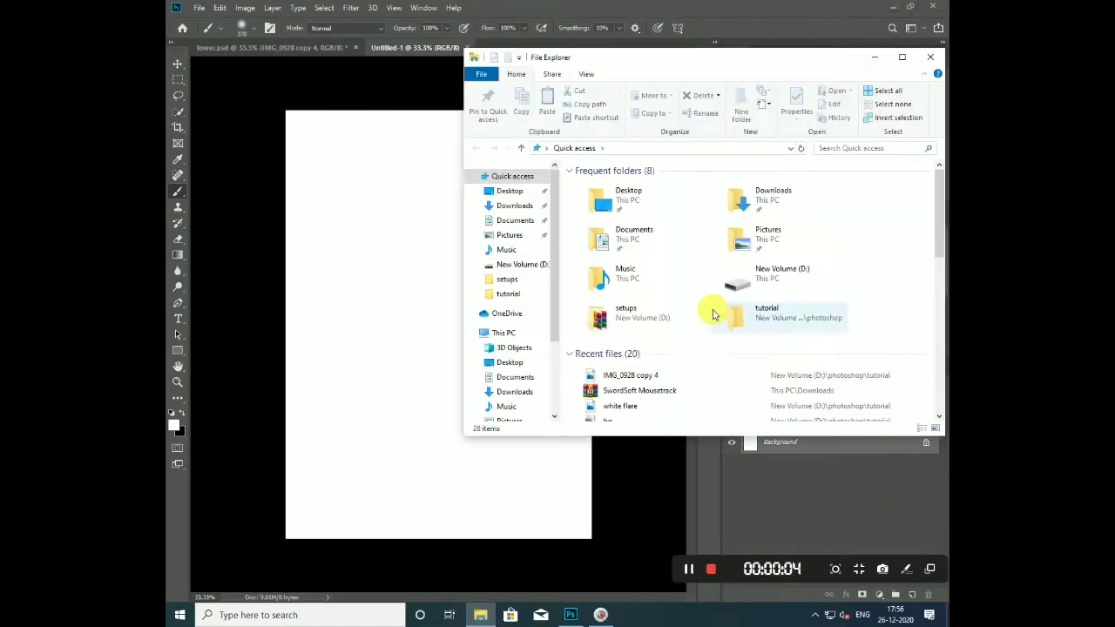
pyautogui.click(514, 293)
pyautogui.moveTo(593, 209); pyautogui.dragTo(433, 284)
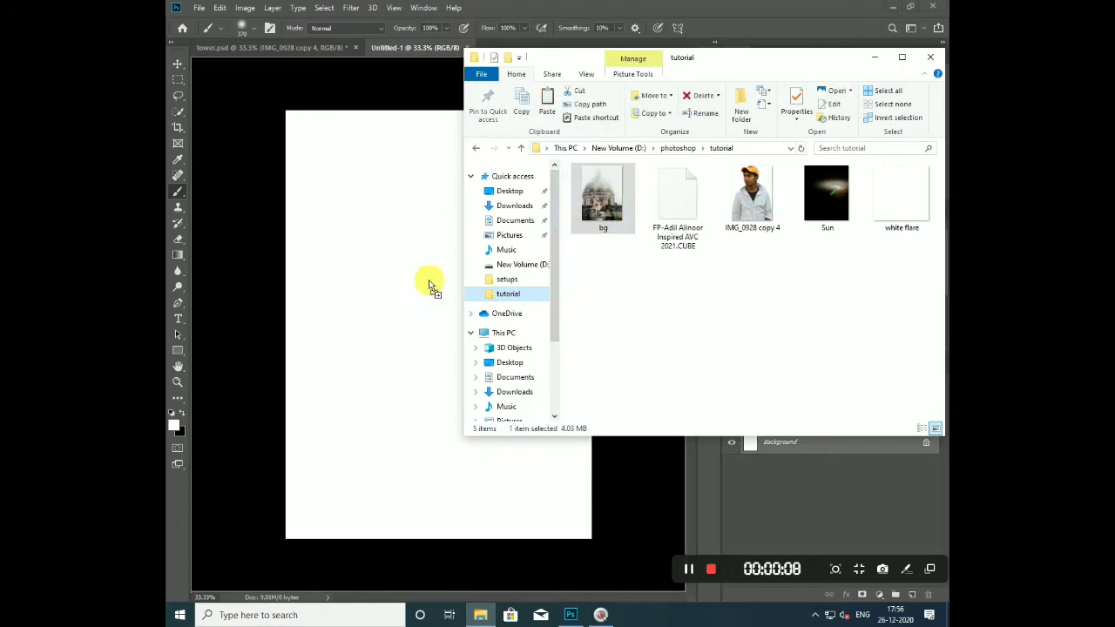
pyautogui.click(632, 28)
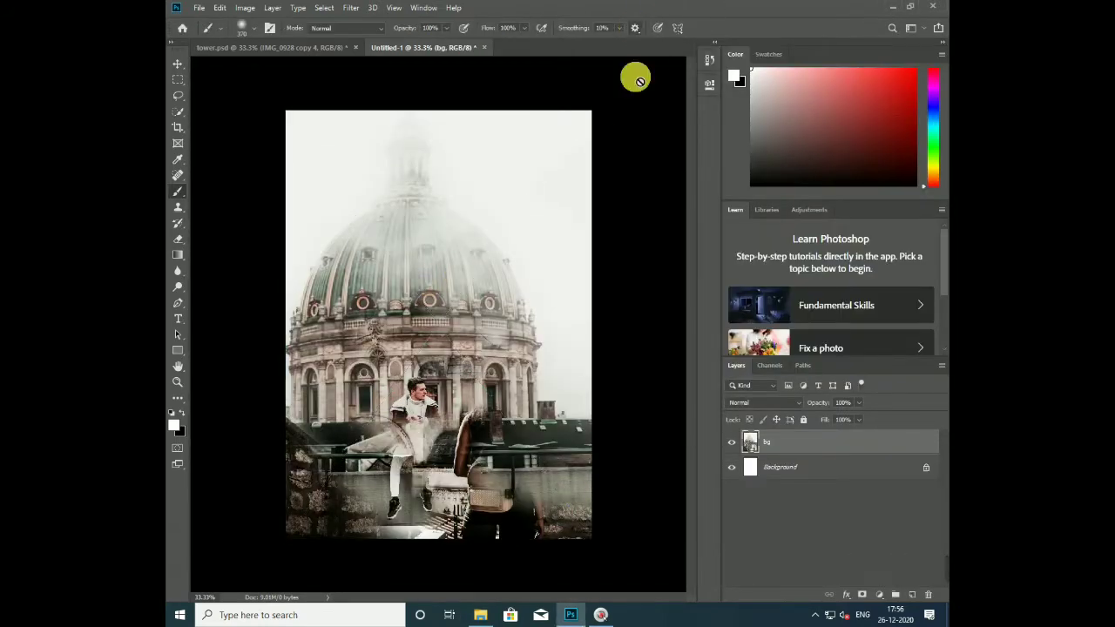
# Step: Place IMG_0928 copy 4 and scale it so the man stands before the dome
pyautogui.click(480, 615)
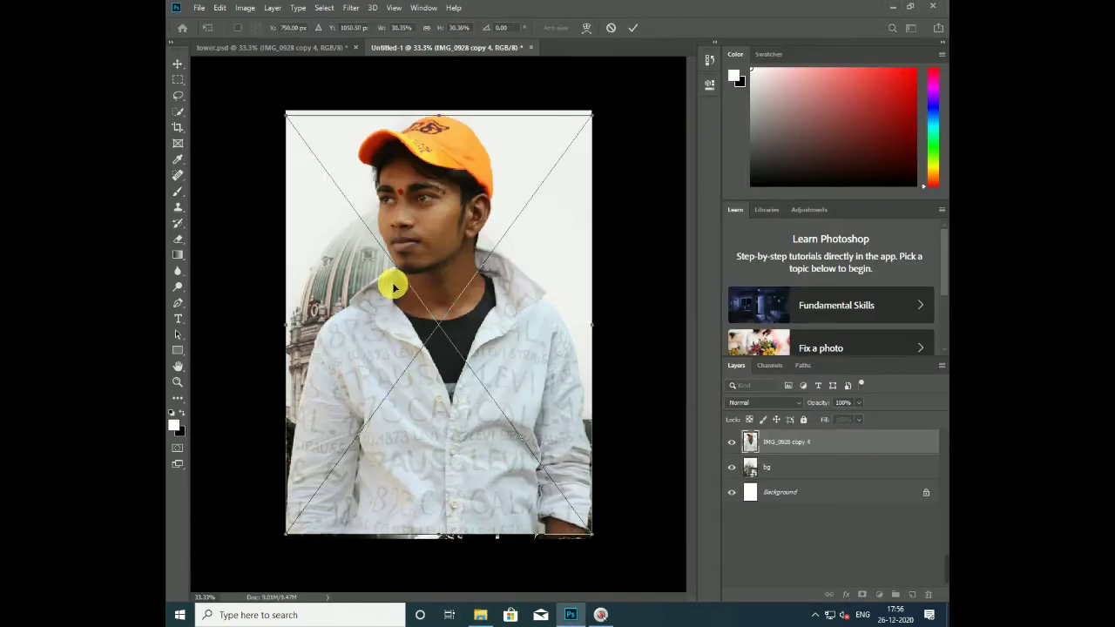
pyautogui.moveTo(598, 119); pyautogui.dragTo(479, 275)
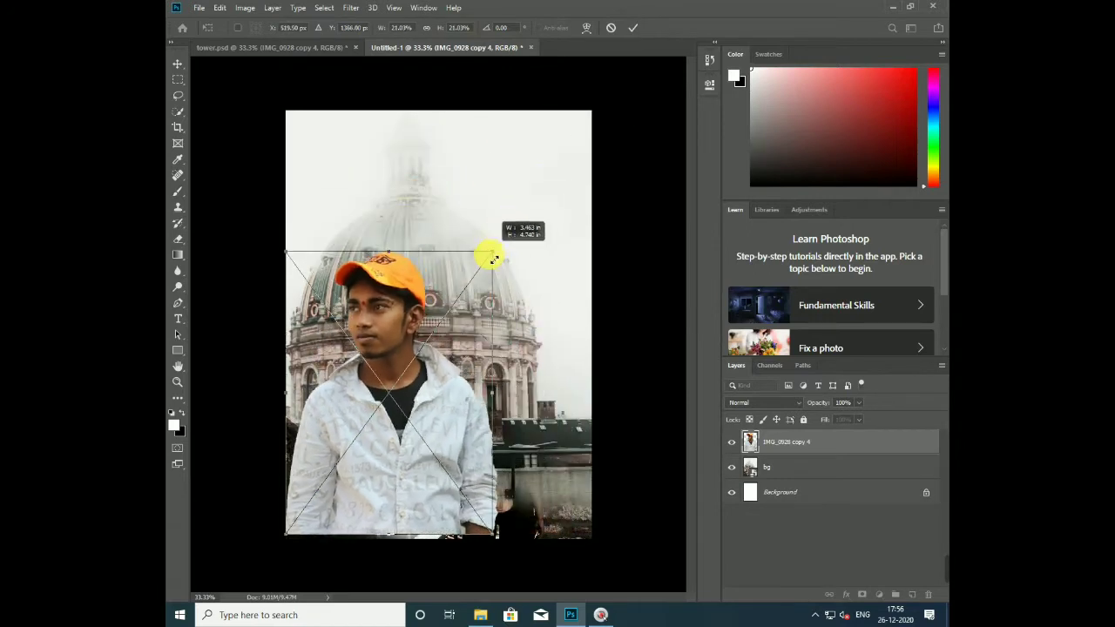
pyautogui.moveTo(479, 276)
pyautogui.mouseDown()
pyautogui.moveTo(528, 229)
pyautogui.moveTo(458, 284)
pyautogui.moveTo(459, 294)
pyautogui.mouseUp()
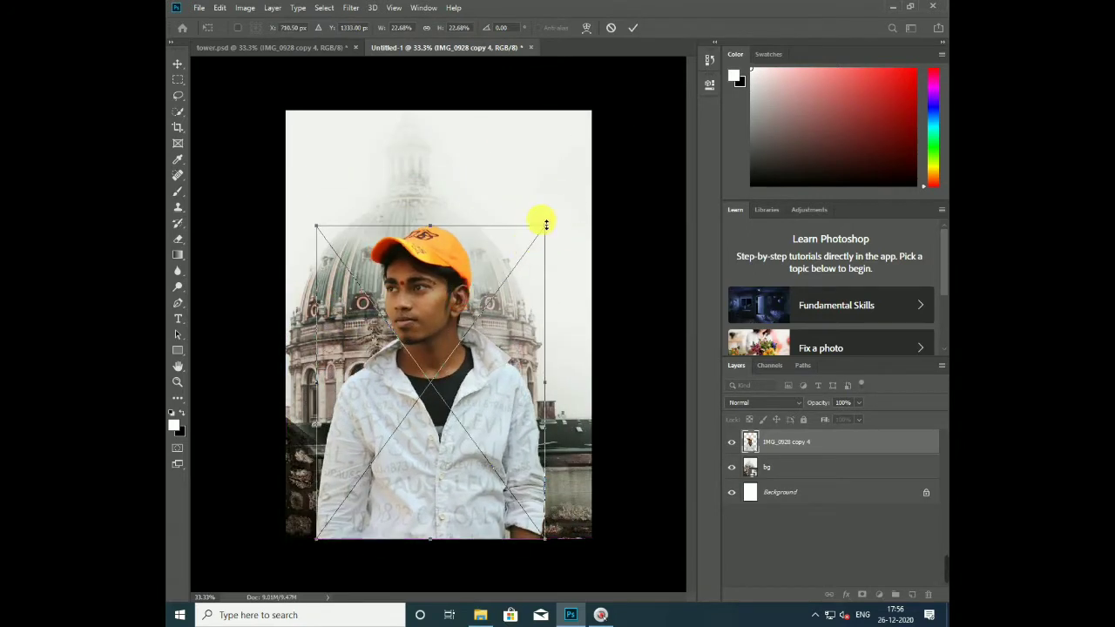
pyautogui.moveTo(551, 223); pyautogui.dragTo(564, 204)
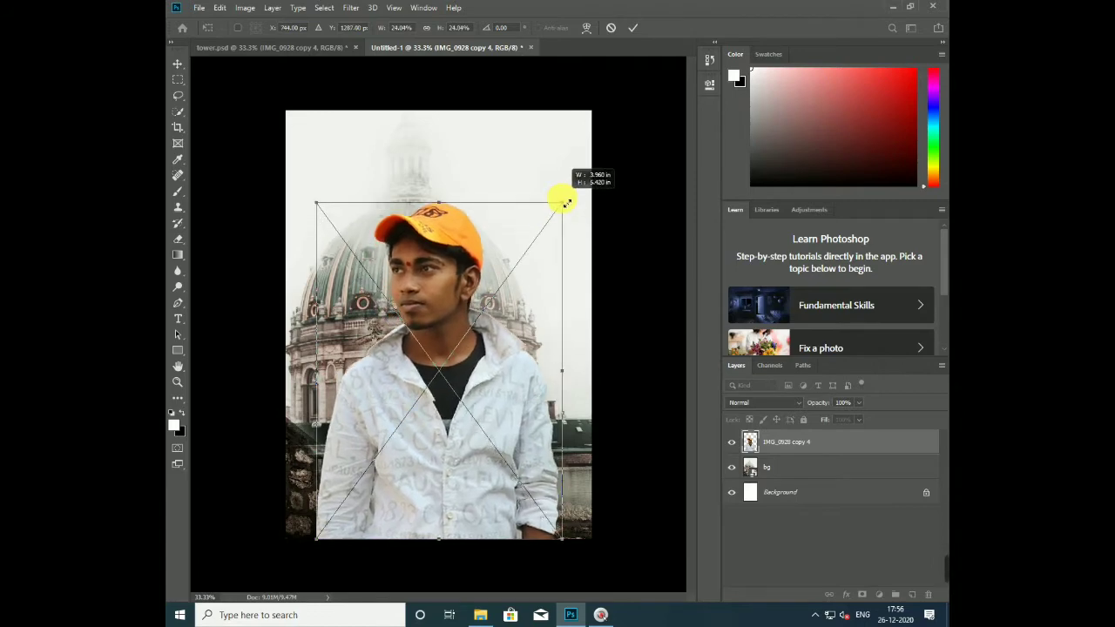
pyautogui.click(632, 27)
pyautogui.press('b')
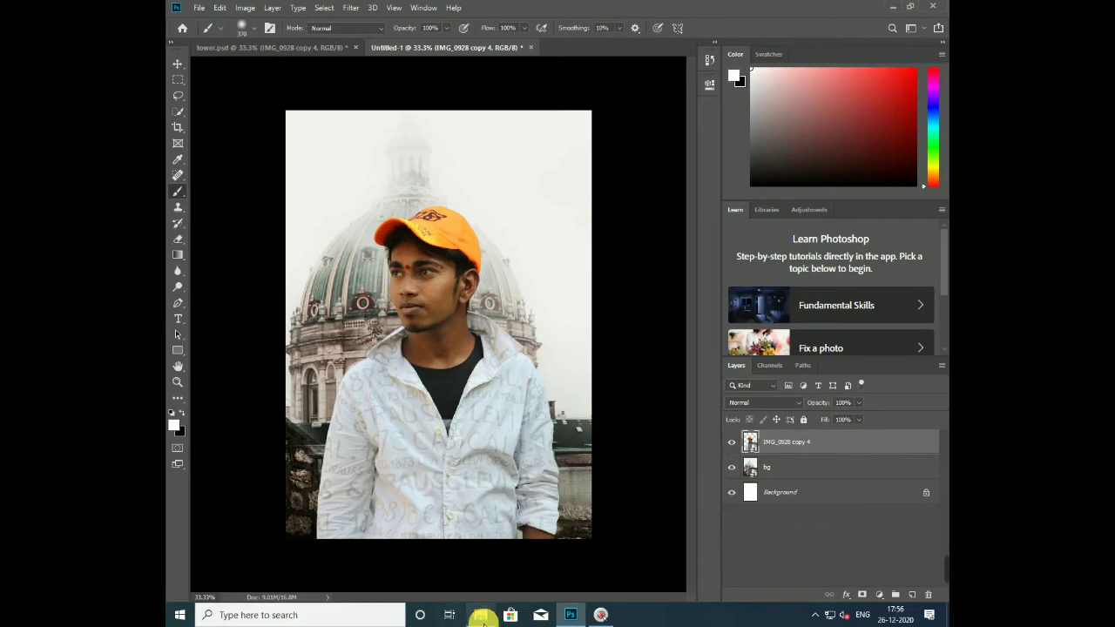
# Step: Place the white flare image, shrink it and move it onto the man's cap
pyautogui.click(480, 615)
pyautogui.moveTo(902, 196); pyautogui.dragTo(413, 259)
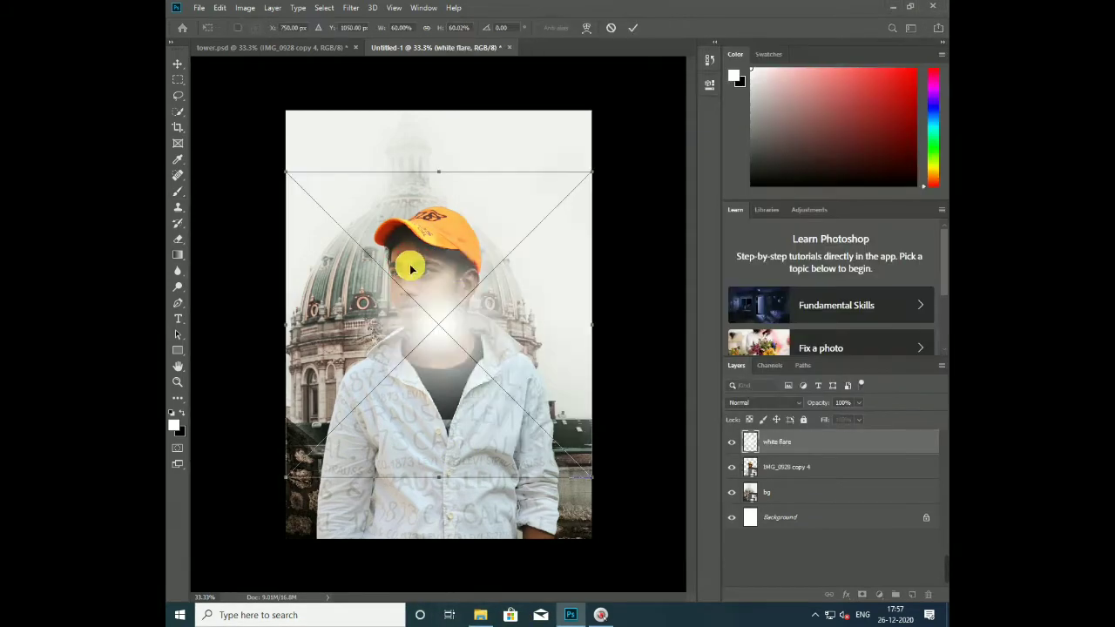
pyautogui.moveTo(573, 178); pyautogui.dragTo(516, 247)
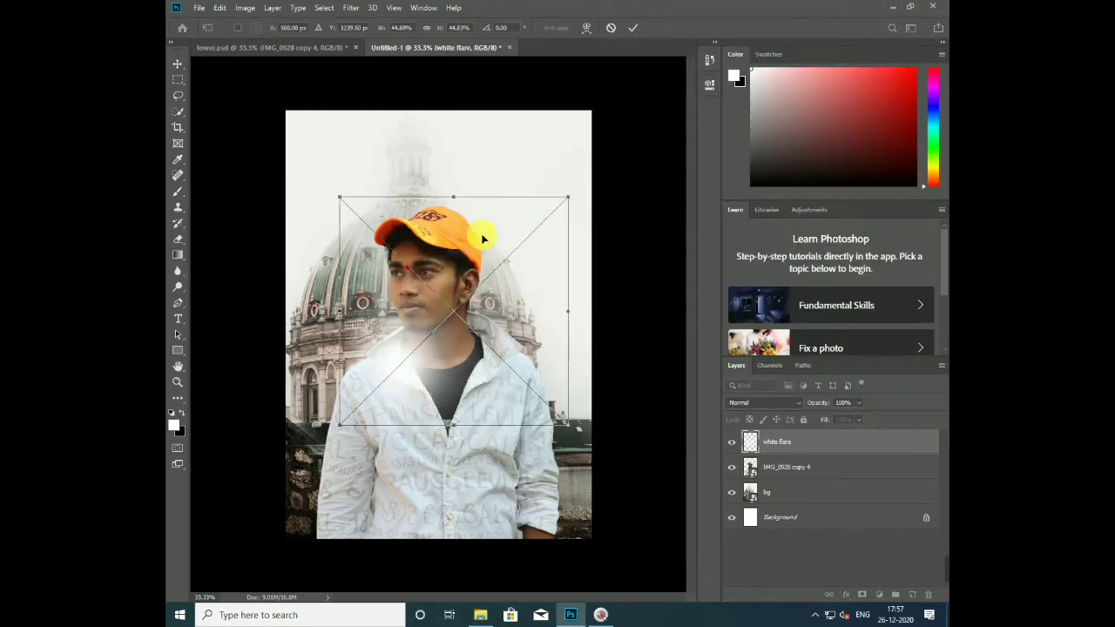
pyautogui.moveTo(406, 323); pyautogui.dragTo(488, 223)
pyautogui.press('Return')
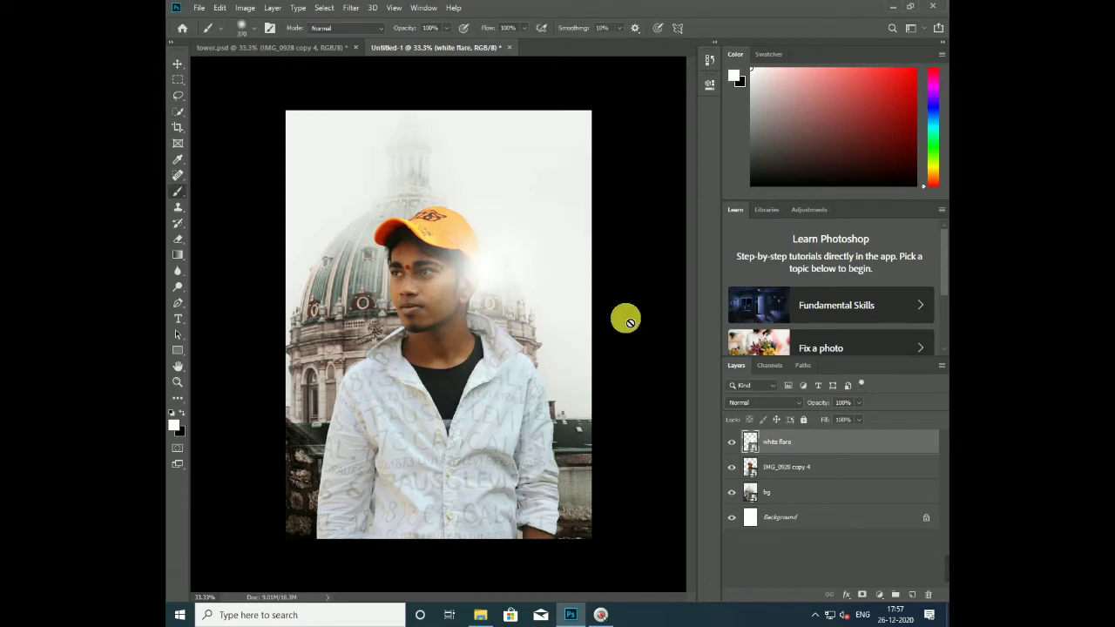
# Step: Reposition the white flare glow at the cap top and drop the Sun flare onto the canvas
pyautogui.hotkey('ctrl', 't')
pyautogui.moveTo(503, 249); pyautogui.dragTo(439, 210)
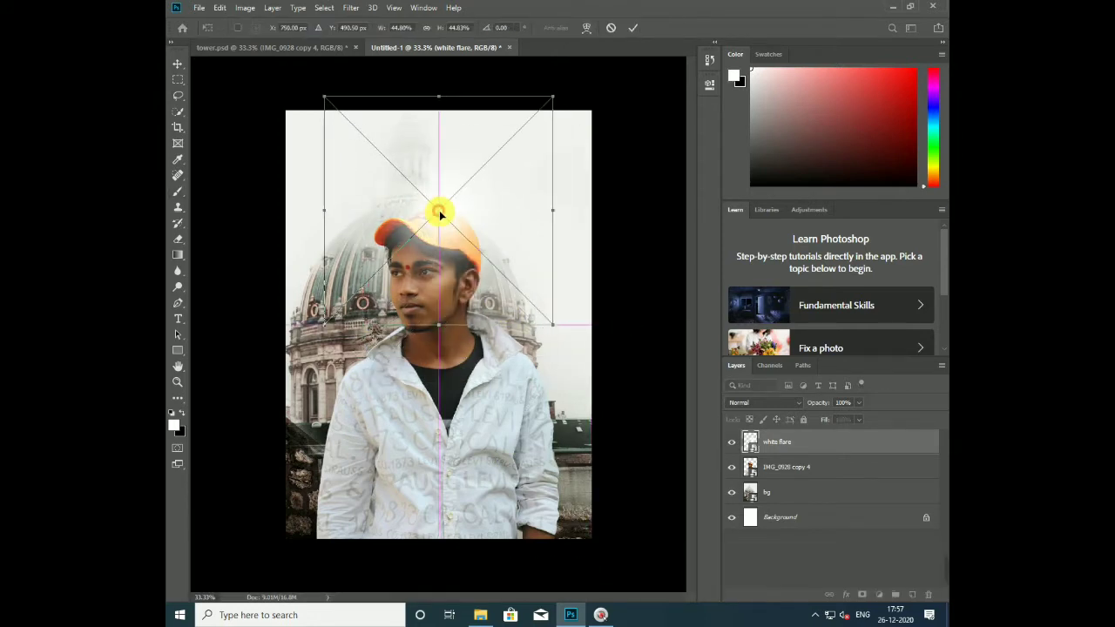
pyautogui.click(633, 28)
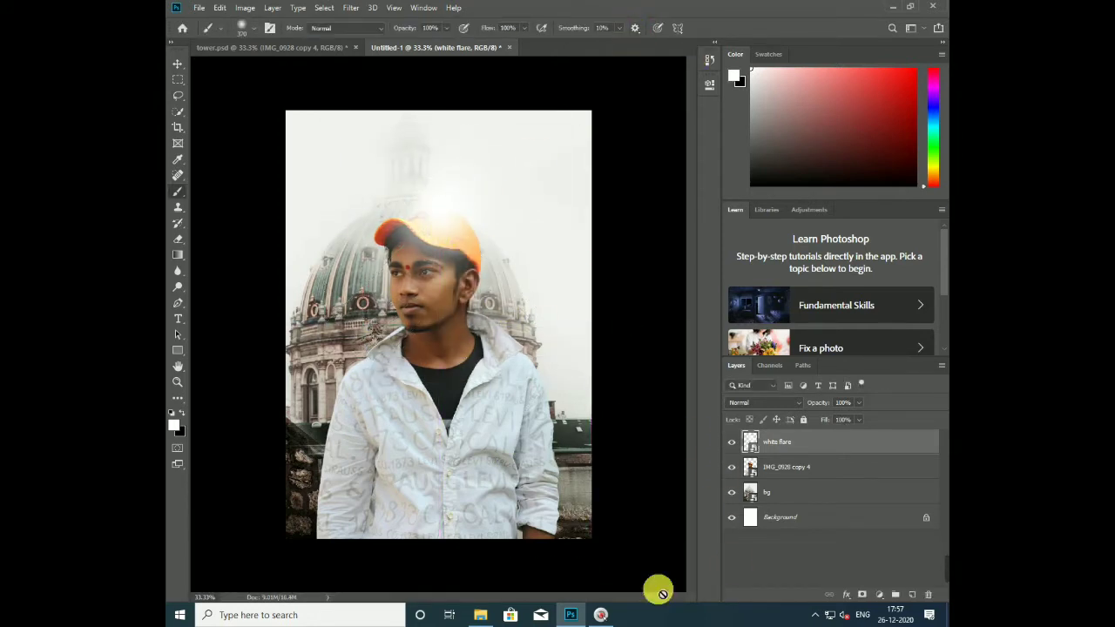
pyautogui.click(480, 610)
pyautogui.moveTo(903, 199); pyautogui.dragTo(417, 320)
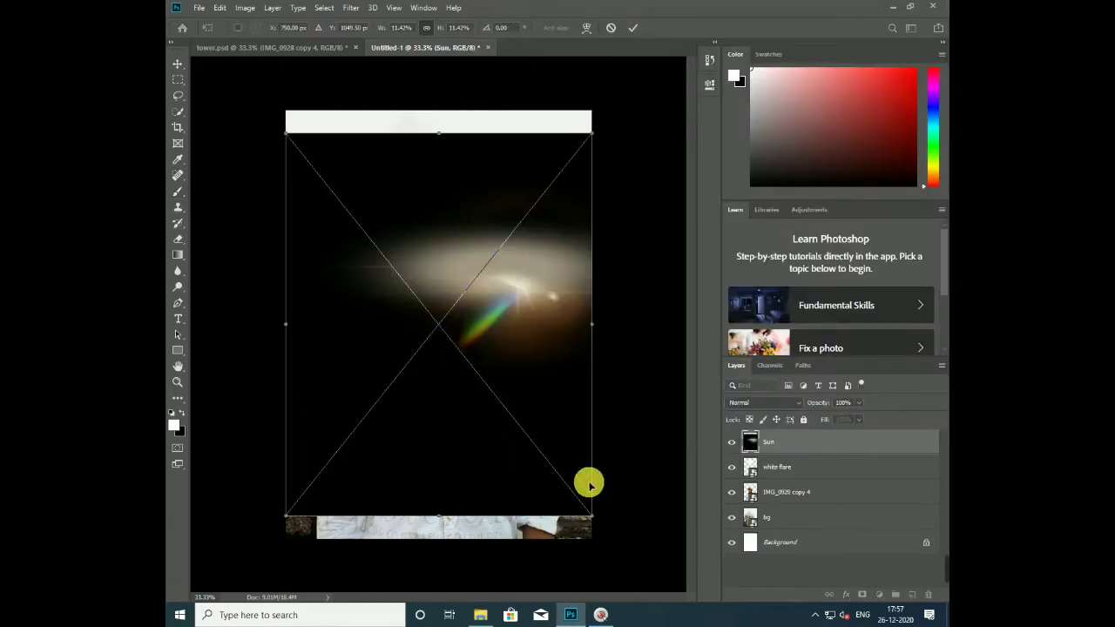
# Step: Enlarge the Sun flare across the canvas, blend it in Screen mode and move it below white flare
pyautogui.moveTo(593, 134)
pyautogui.mouseDown()
pyautogui.moveTo(610, 83)
pyautogui.moveTo(553, 169)
pyautogui.mouseUp()
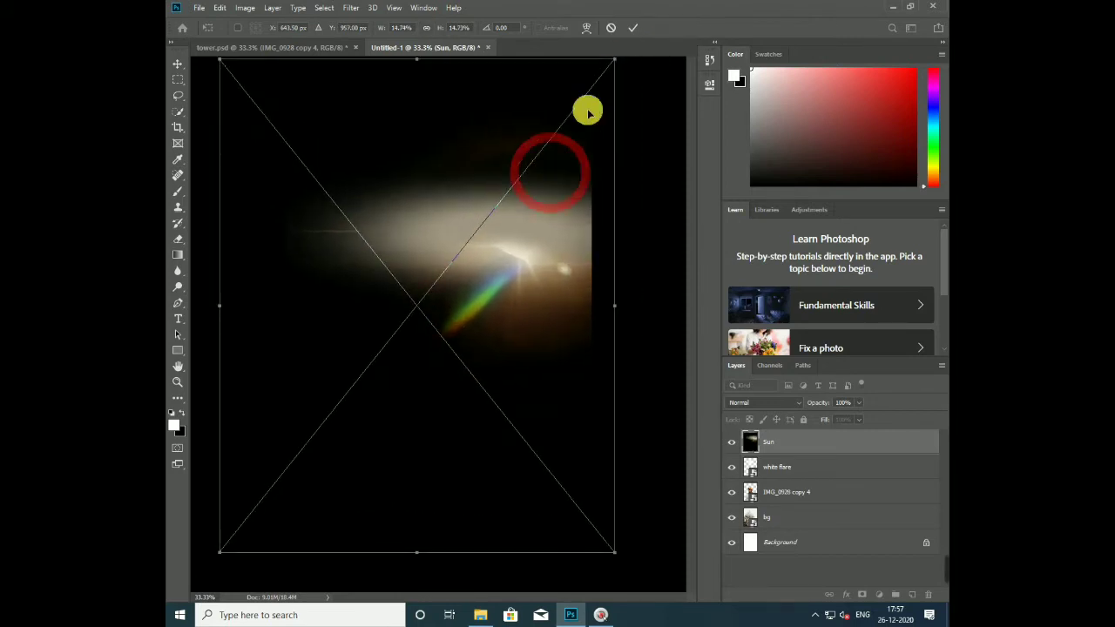
pyautogui.click(636, 28)
pyautogui.click(764, 403)
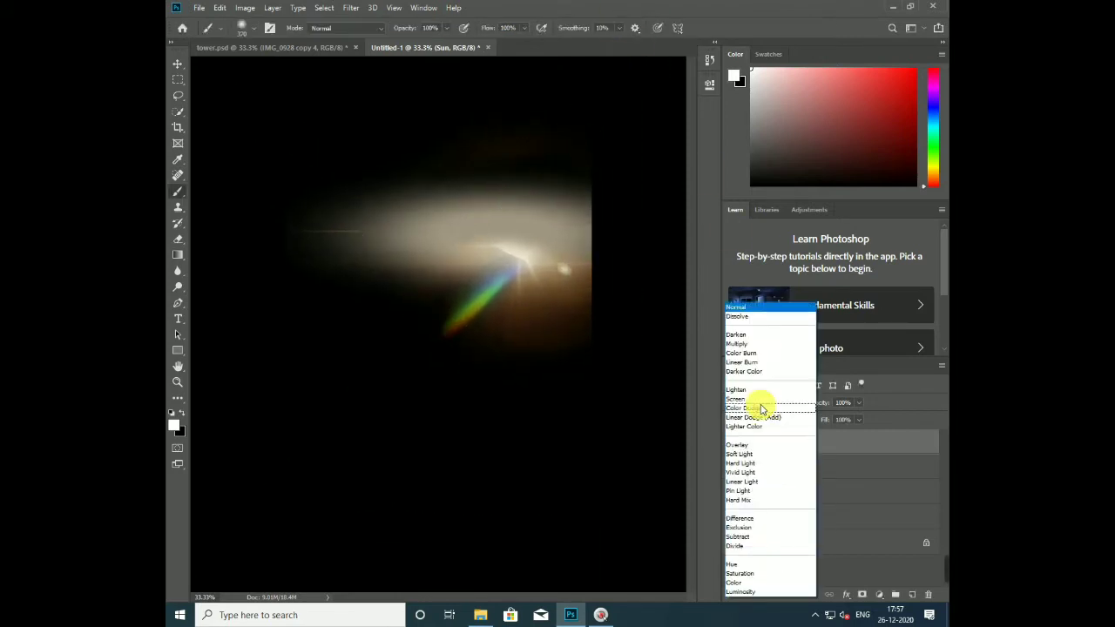
pyautogui.click(737, 398)
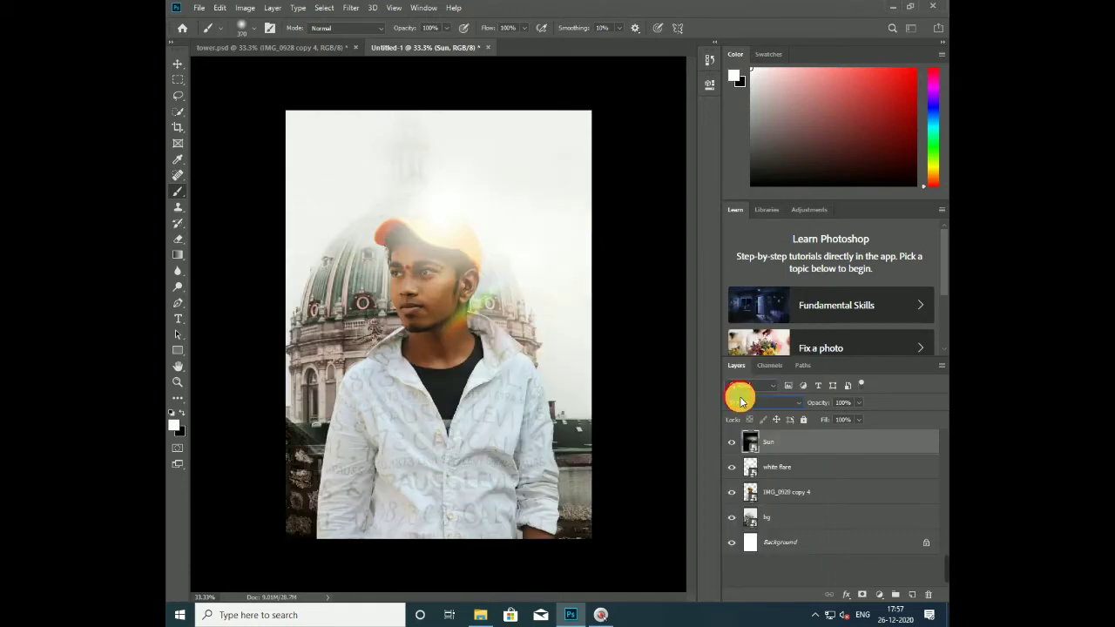
pyautogui.moveTo(795, 487); pyautogui.dragTo(794, 487)
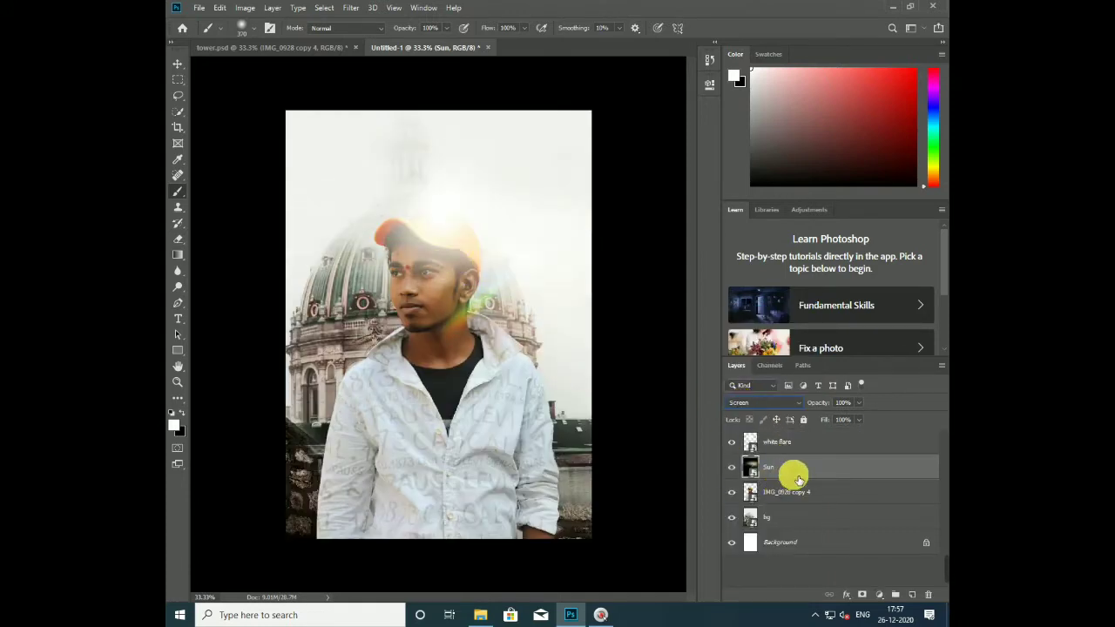
# Step: Clip the Sun and white flare layers to the portrait and lower white flare's opacity
pyautogui.rightClick(798, 481)
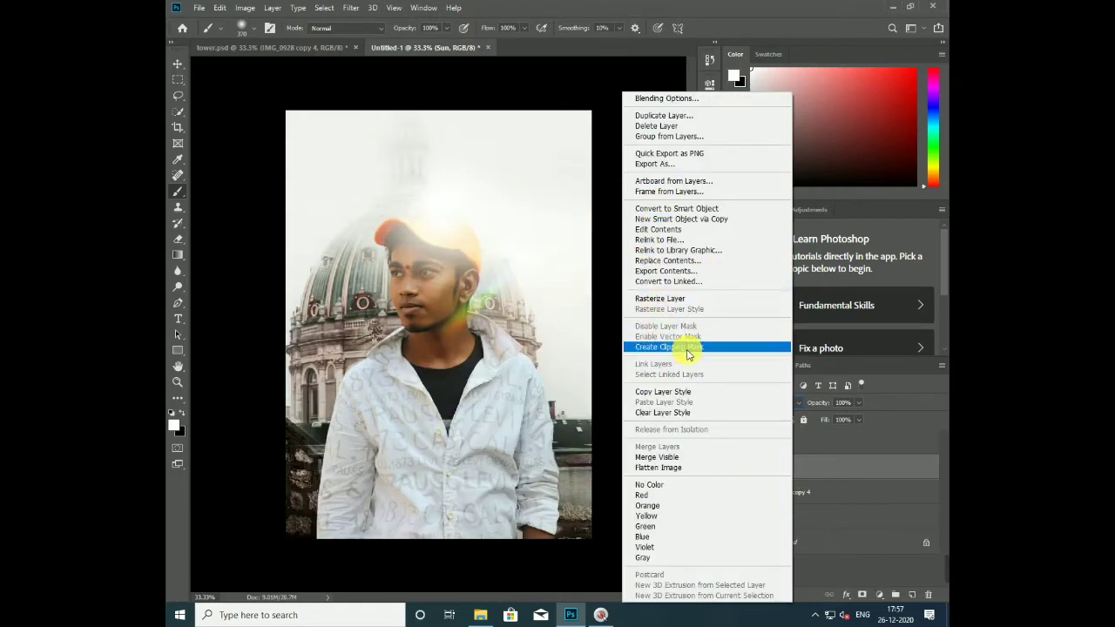
pyautogui.click(688, 347)
pyautogui.rightClick(800, 447)
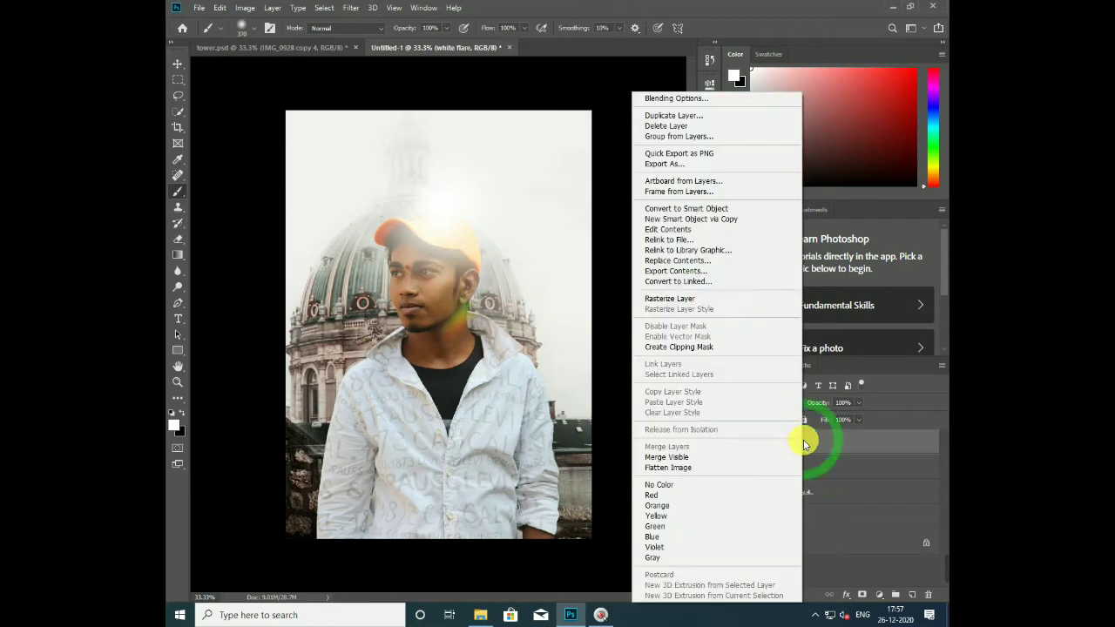
pyautogui.click(681, 354)
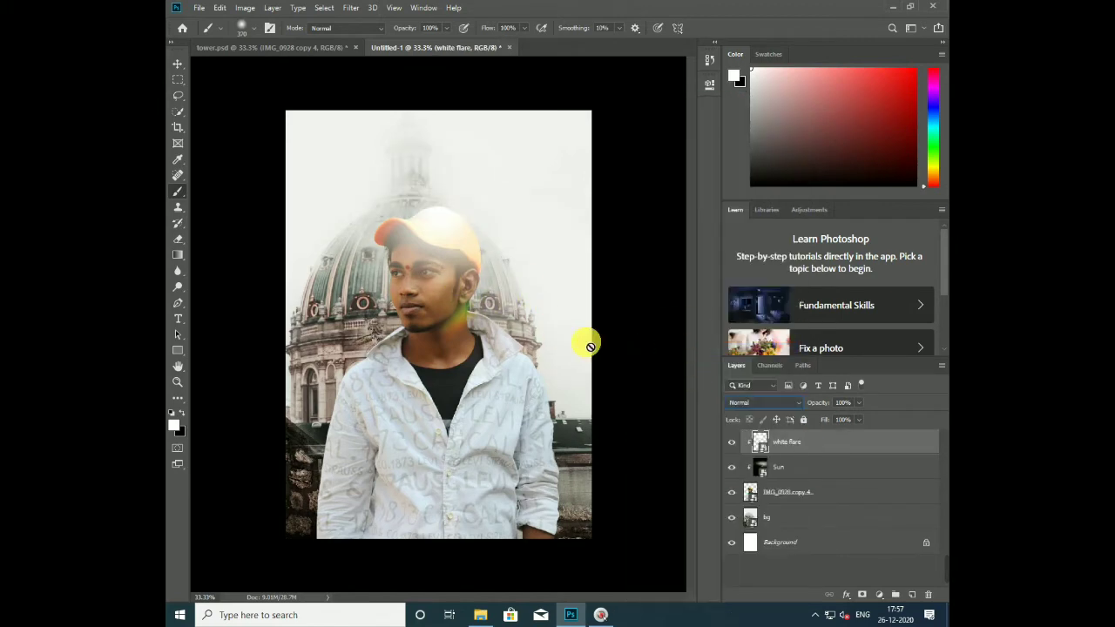
pyautogui.moveTo(842, 420); pyautogui.dragTo(839, 421)
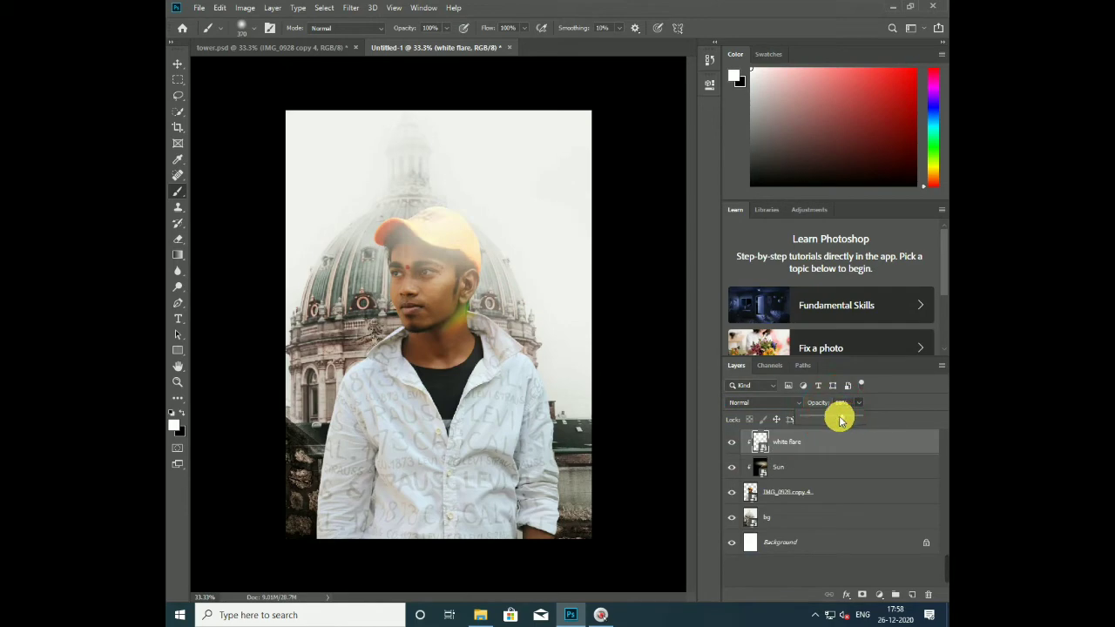
# Step: Duplicate IMG_0928 copy 4 into IMG_0928 copy 5 and toggle the portrait layers' visibility
pyautogui.click(802, 498)
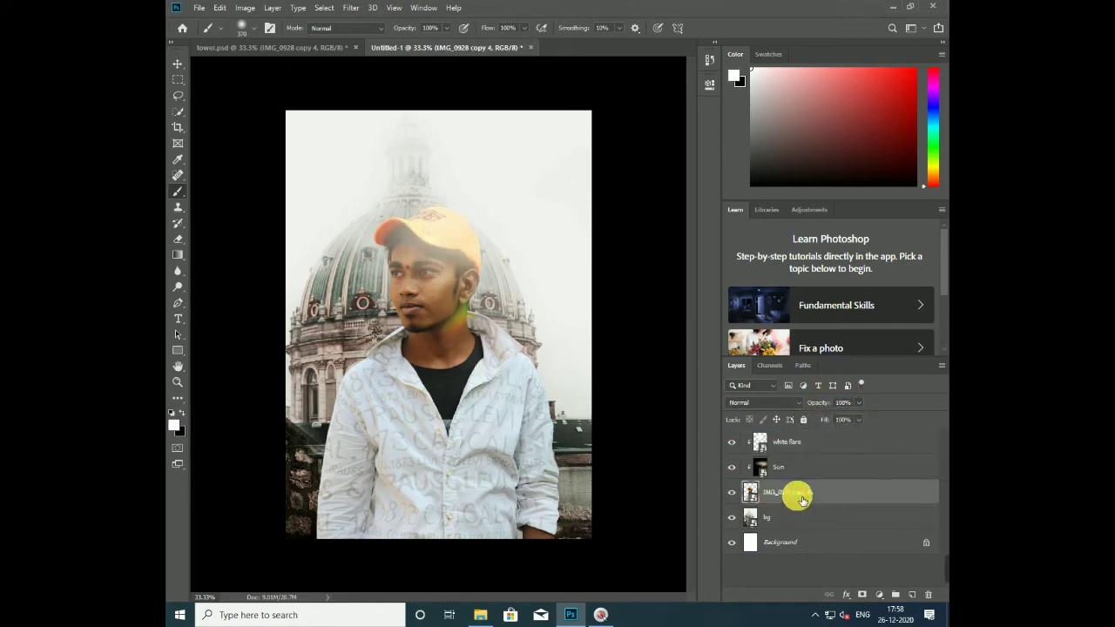
pyautogui.rightClick(811, 498)
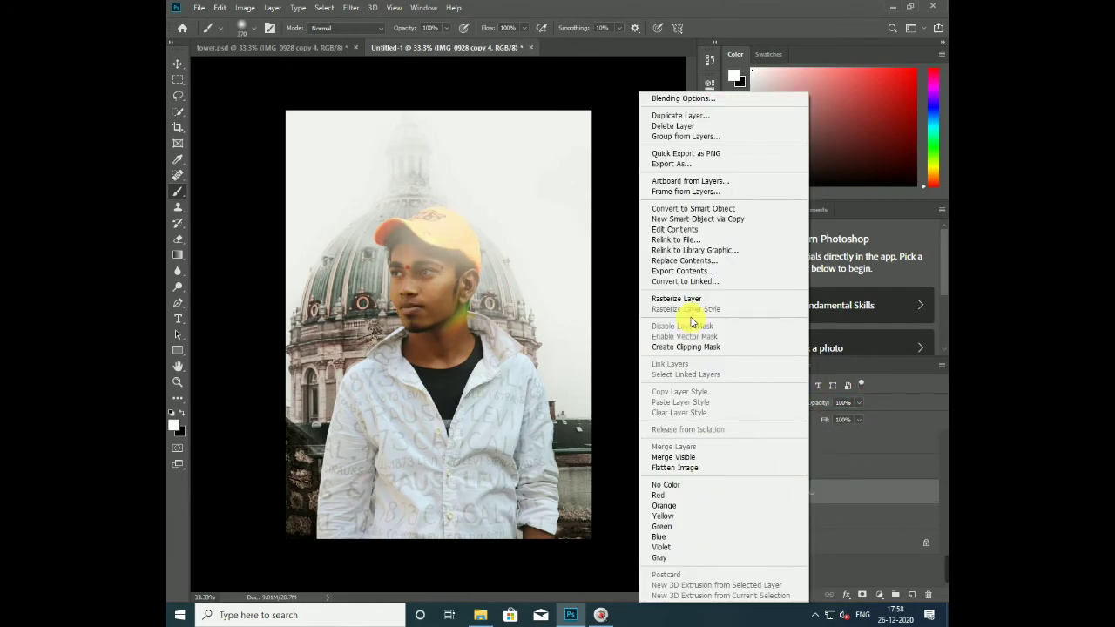
pyautogui.click(681, 115)
pyautogui.click(654, 170)
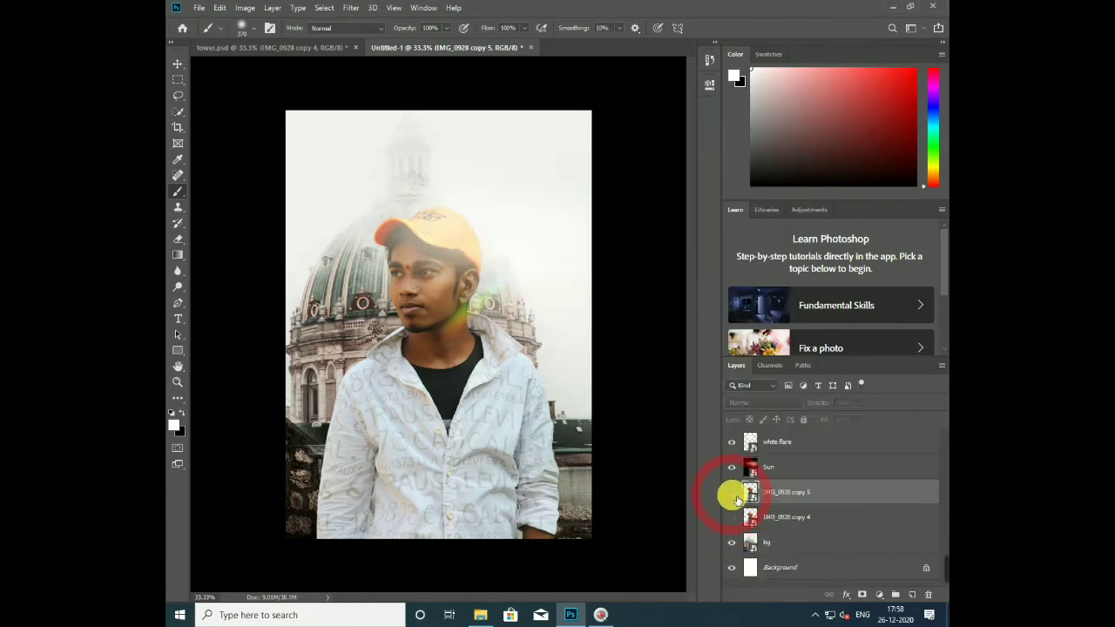
pyautogui.click(732, 493)
pyautogui.click(732, 494)
# Step: Switch to the Mixer Brush, zoom in and rasterize the portrait layer
pyautogui.rightClick(177, 193)
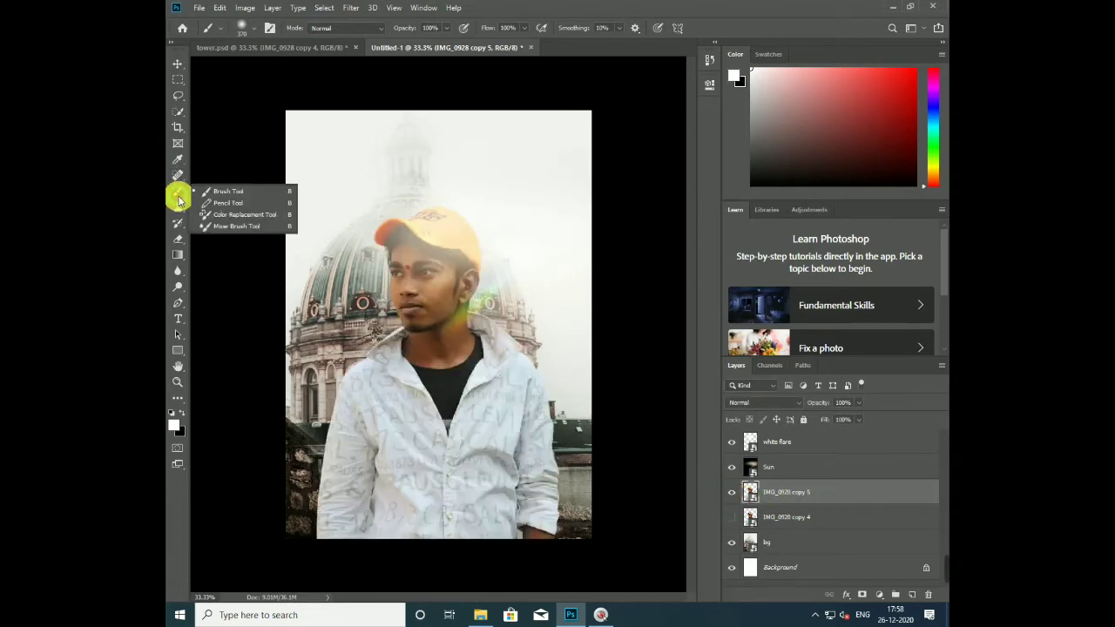
pyautogui.click(231, 227)
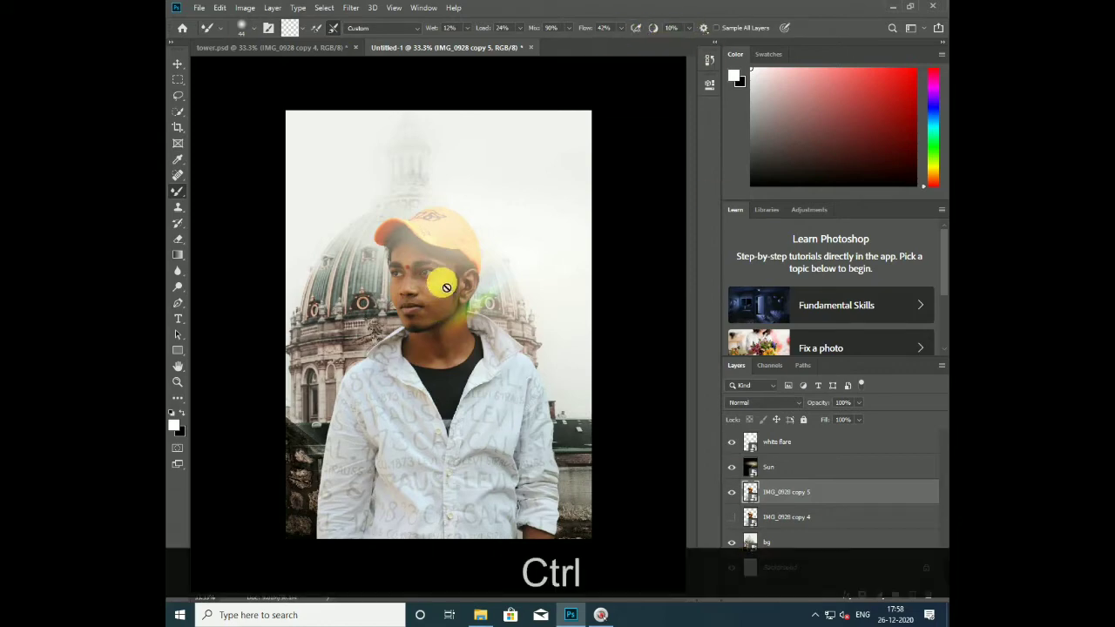
pyautogui.scroll(3, 442, 281)
pyautogui.scroll(3, 444, 284)
pyautogui.scroll(2, 447, 286)
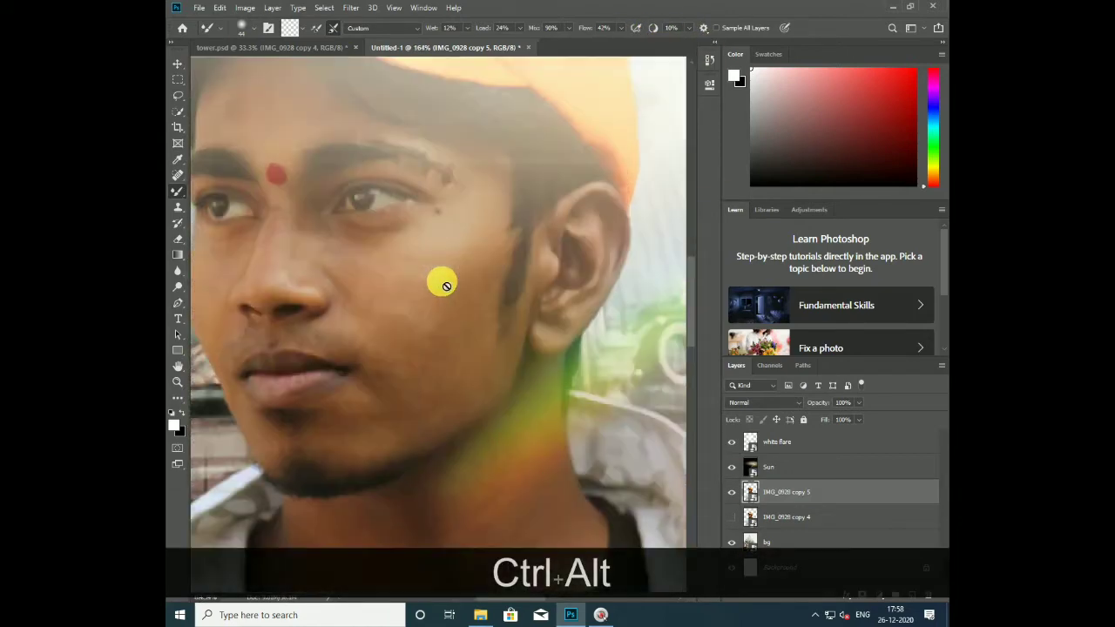
pyautogui.click(392, 294)
pyautogui.click(531, 239)
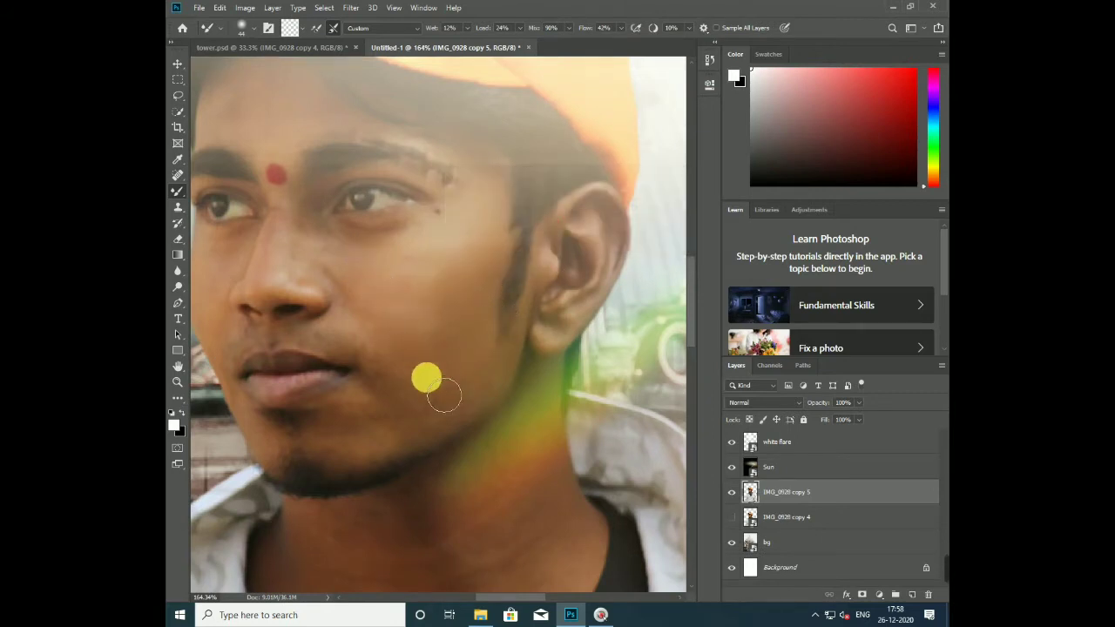
# Step: Blend the skin on the man's cheek, jaw and neck near the collar
pyautogui.hscroll(-3, 441, 398)
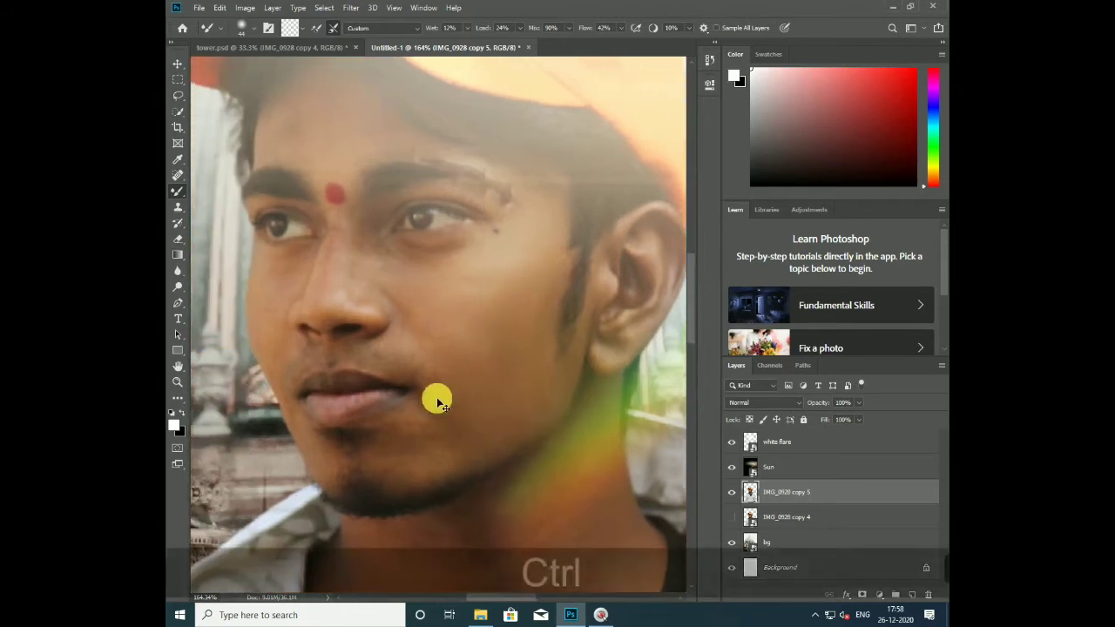
pyautogui.hscroll(-2, 437, 403)
pyautogui.click(327, 299)
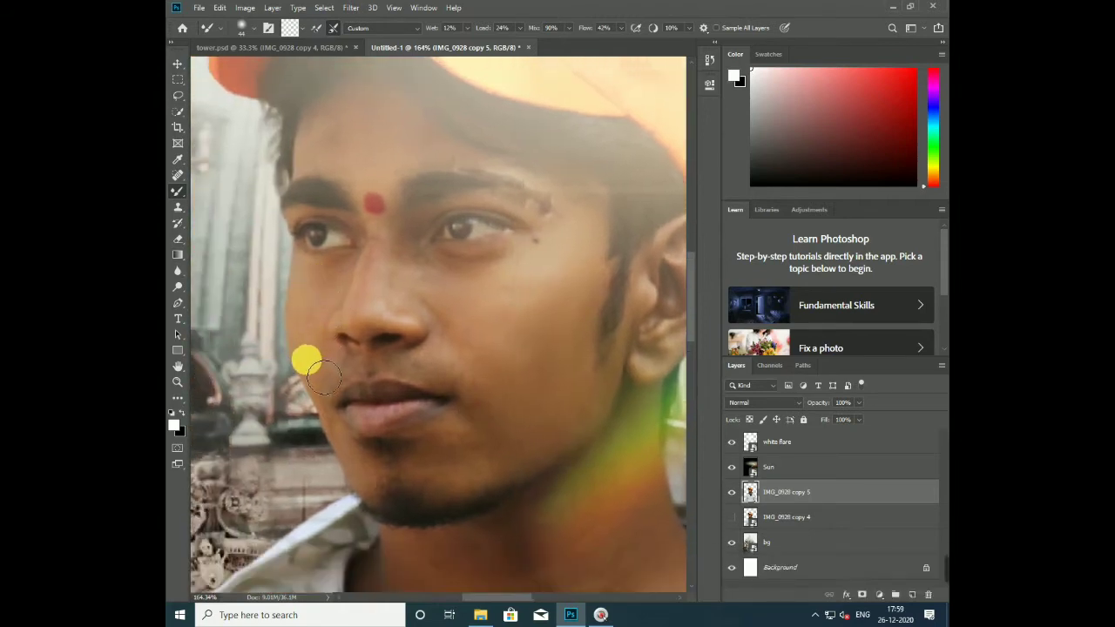
pyautogui.scroll(-5, 488, 252)
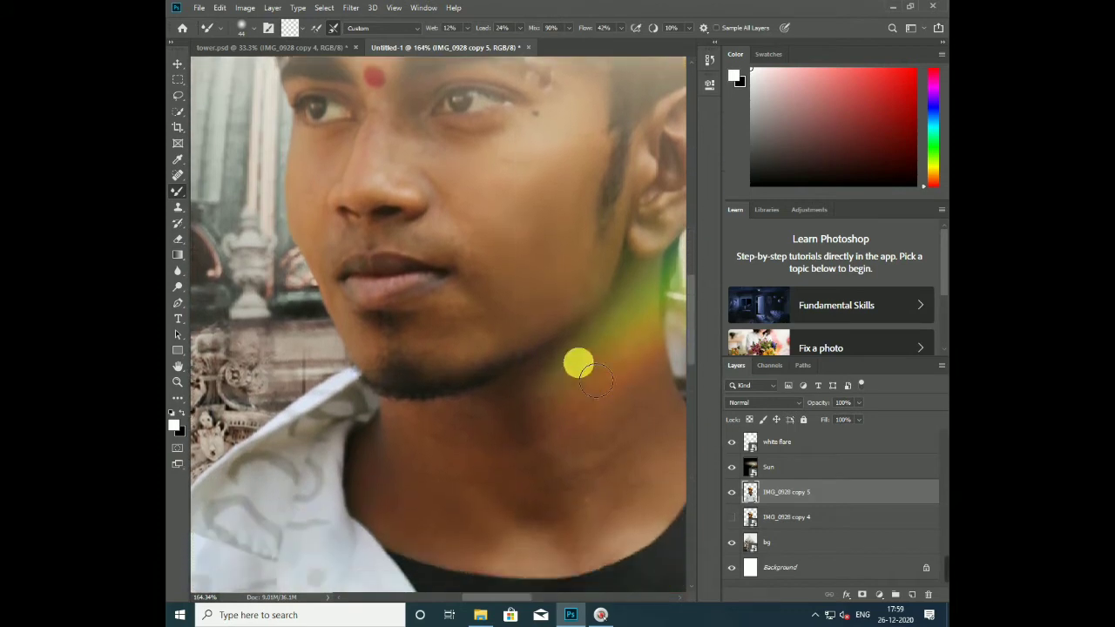
pyautogui.click(497, 247)
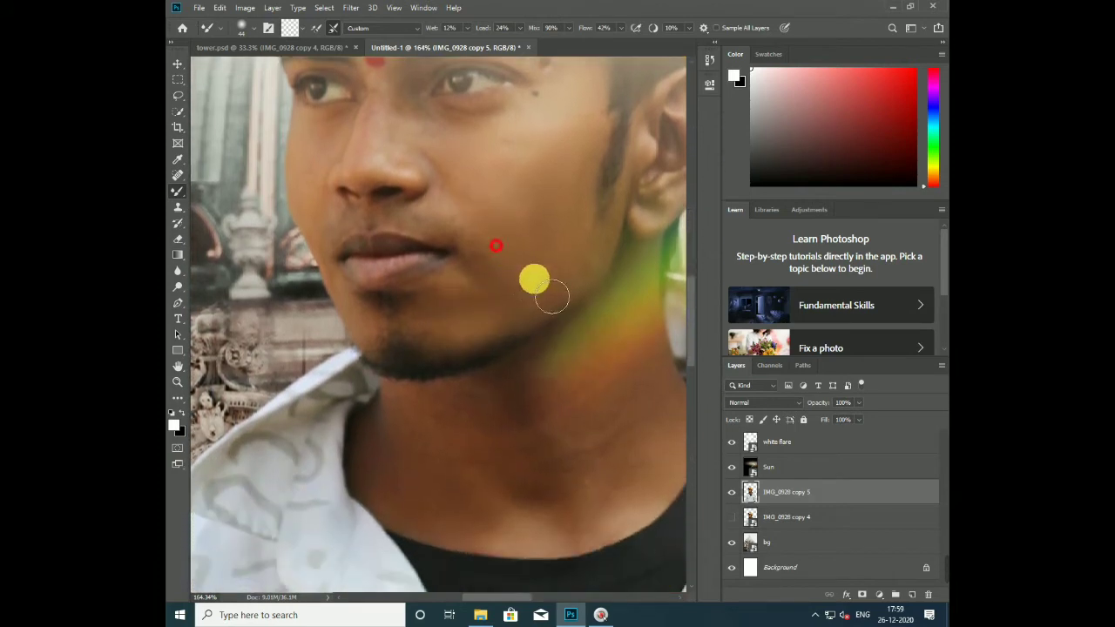
pyautogui.scroll(-2, 545, 276)
pyautogui.scroll(-2, 590, 248)
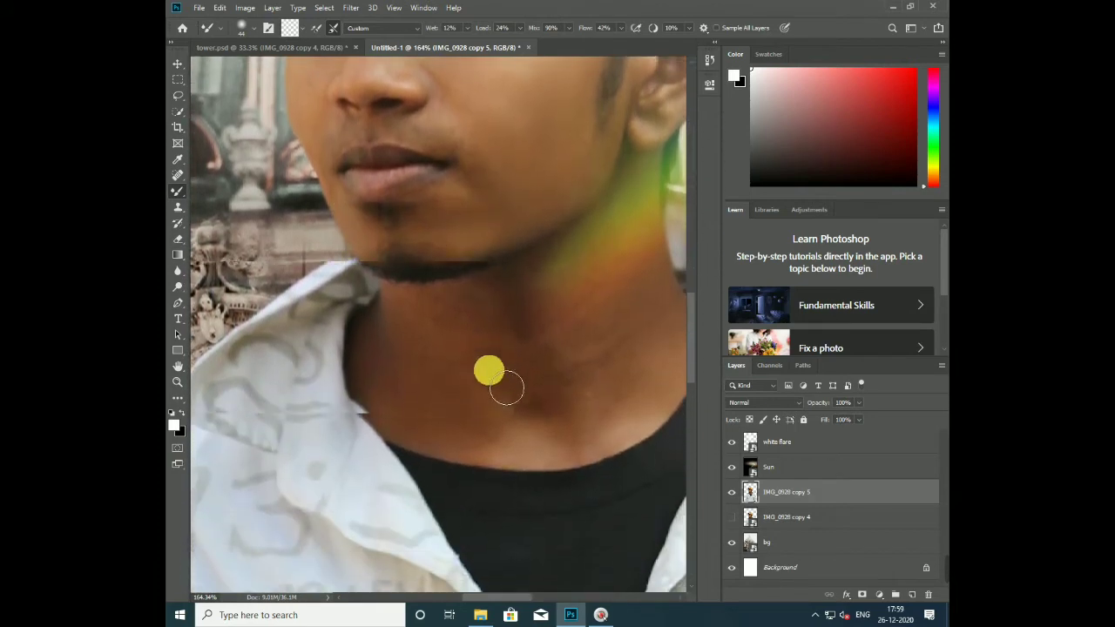
pyautogui.hscroll(2, 610, 374)
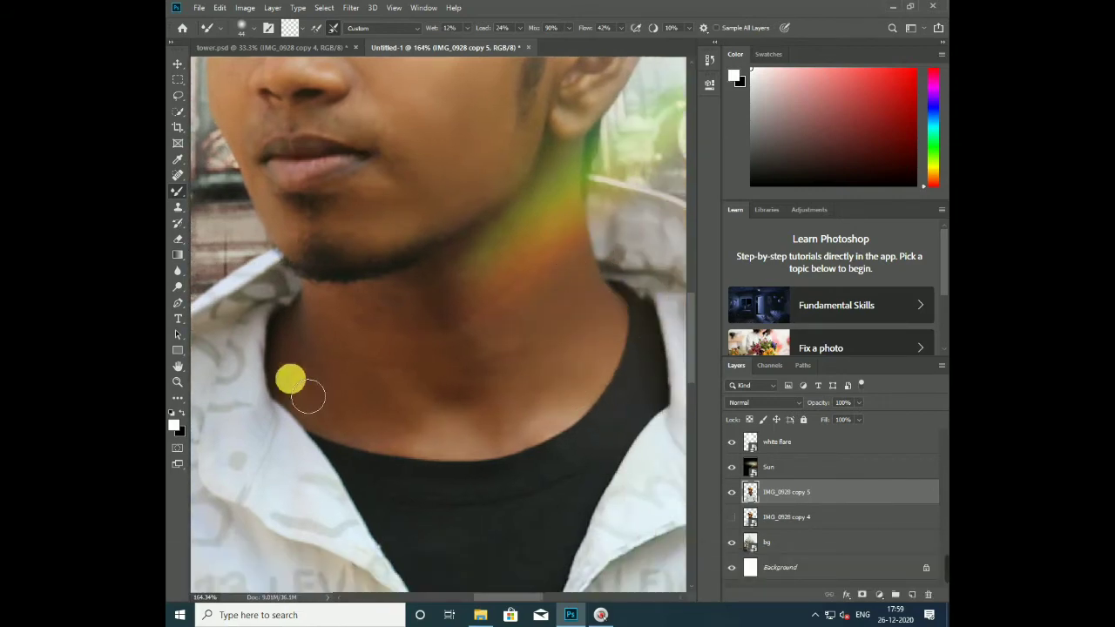
pyautogui.click(327, 314)
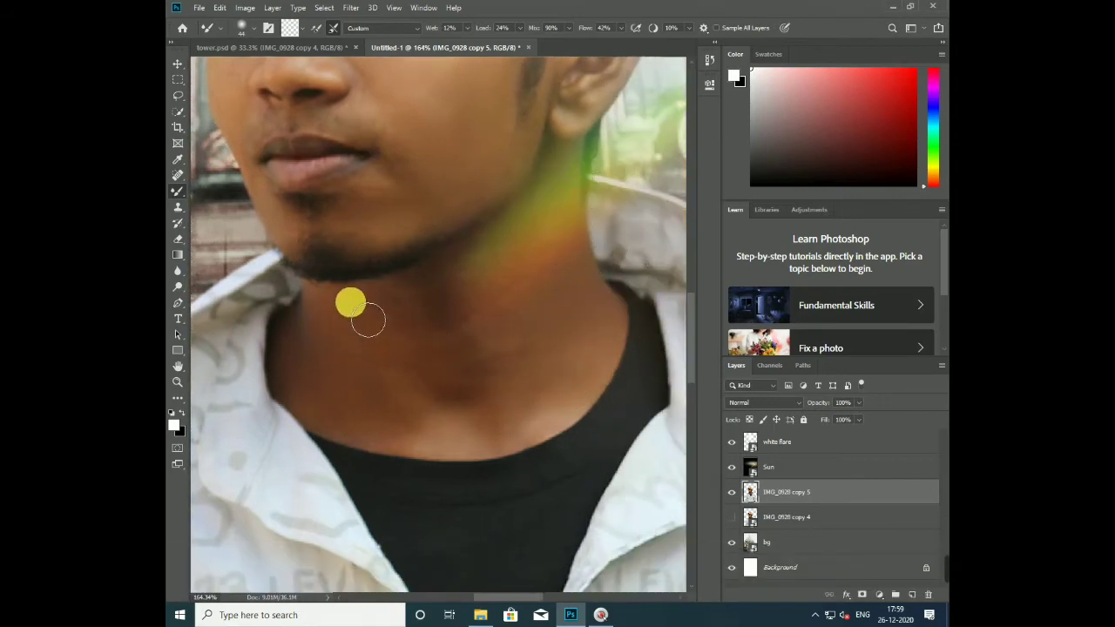
# Step: Blend the cheek skin once more while adjusting the zoom
pyautogui.scroll(-5, 375, 315)
pyautogui.scroll(3, 375, 316)
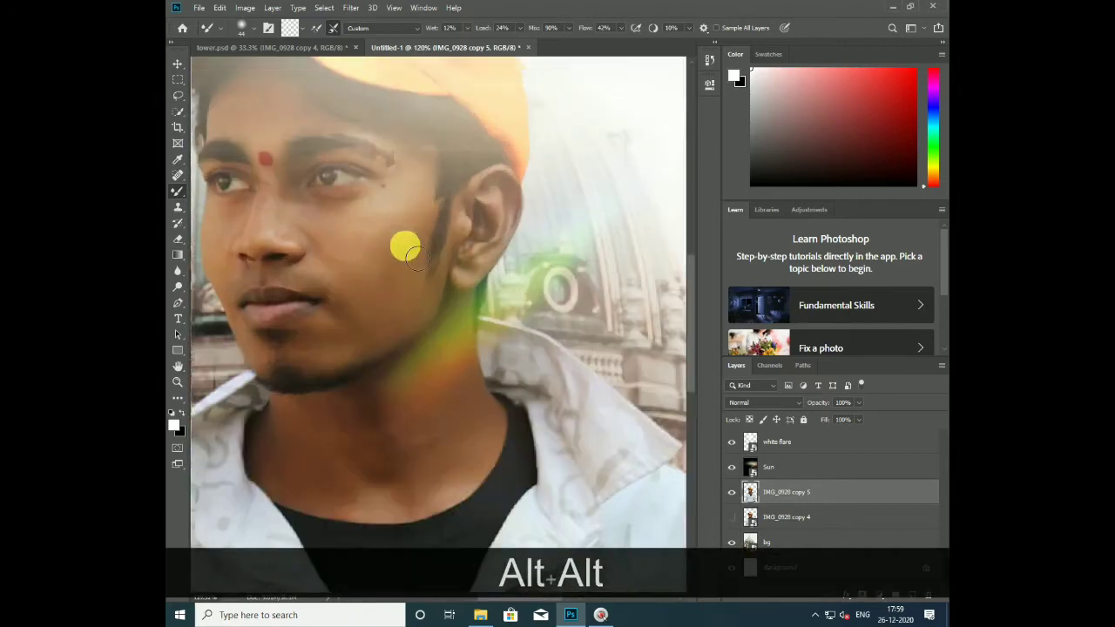
pyautogui.keyDown('alt'); pyautogui.click(389, 253); pyautogui.keyUp('alt')
pyautogui.scroll(-5, 466, 247)
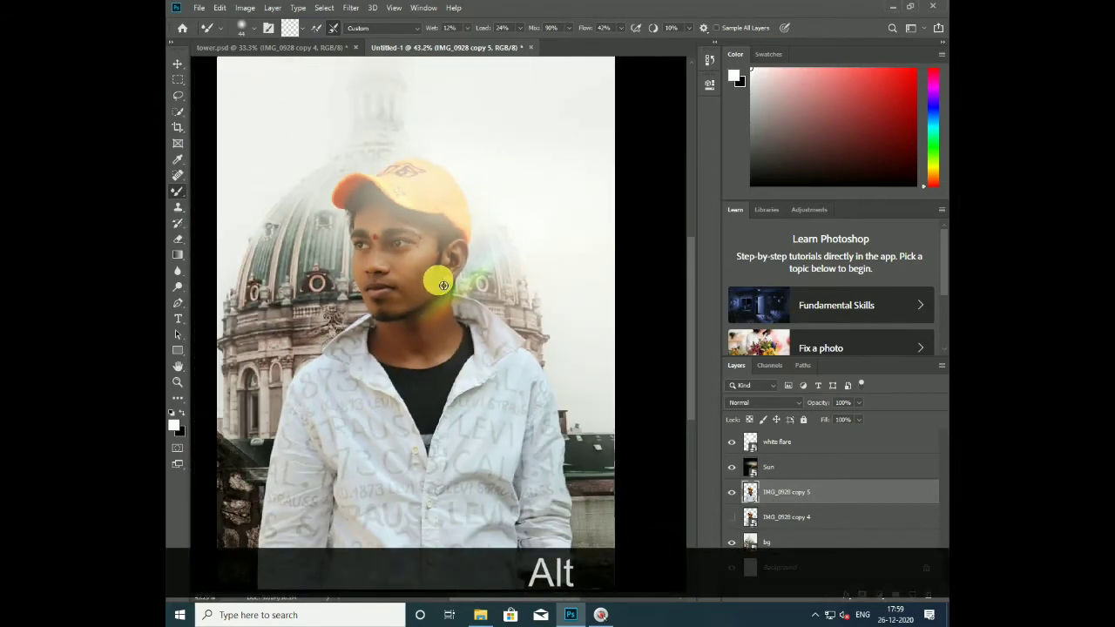
pyautogui.scroll(4, 442, 284)
pyautogui.scroll(2, 349, 249)
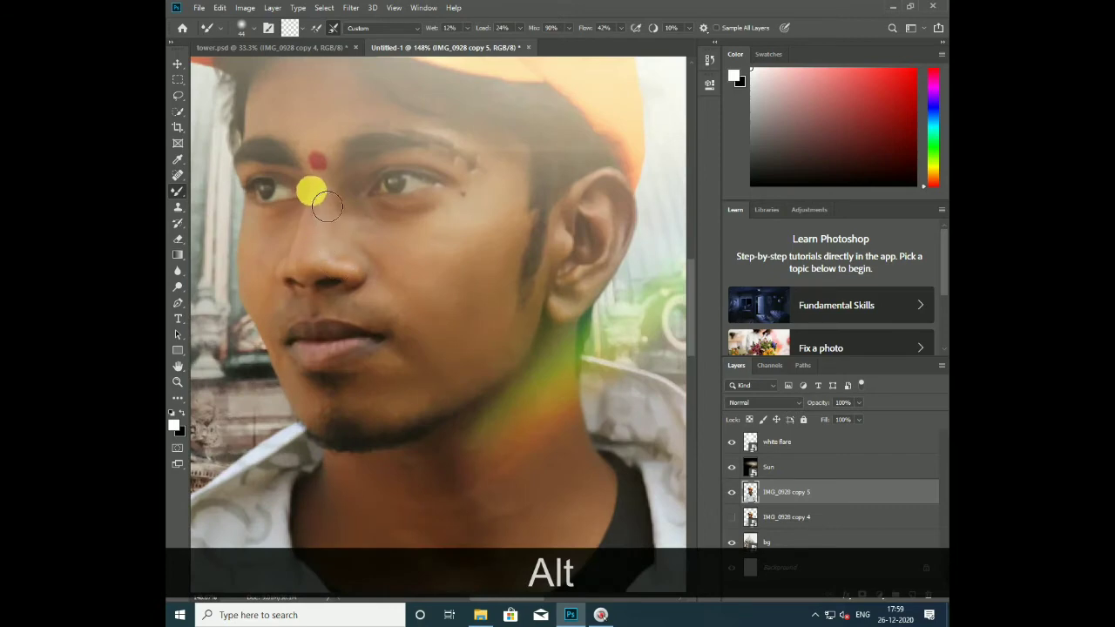
pyautogui.scroll(-3, 375, 244)
pyautogui.scroll(-2, 425, 274)
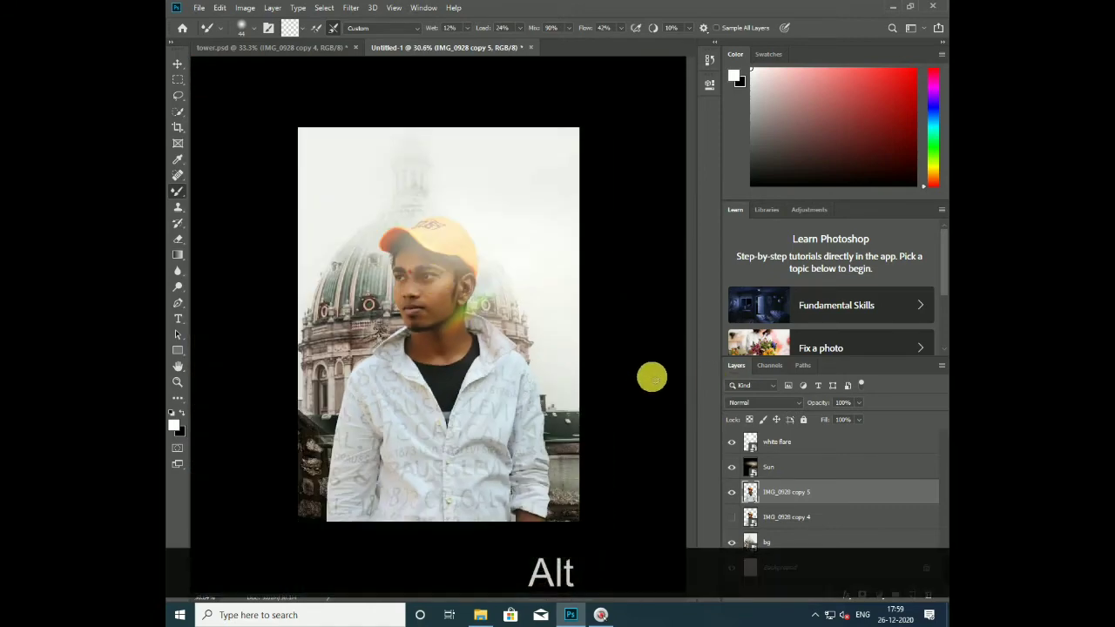
# Step: Re-clip the Sun and white flare layers to the portrait layer below
pyautogui.rightClick(796, 466)
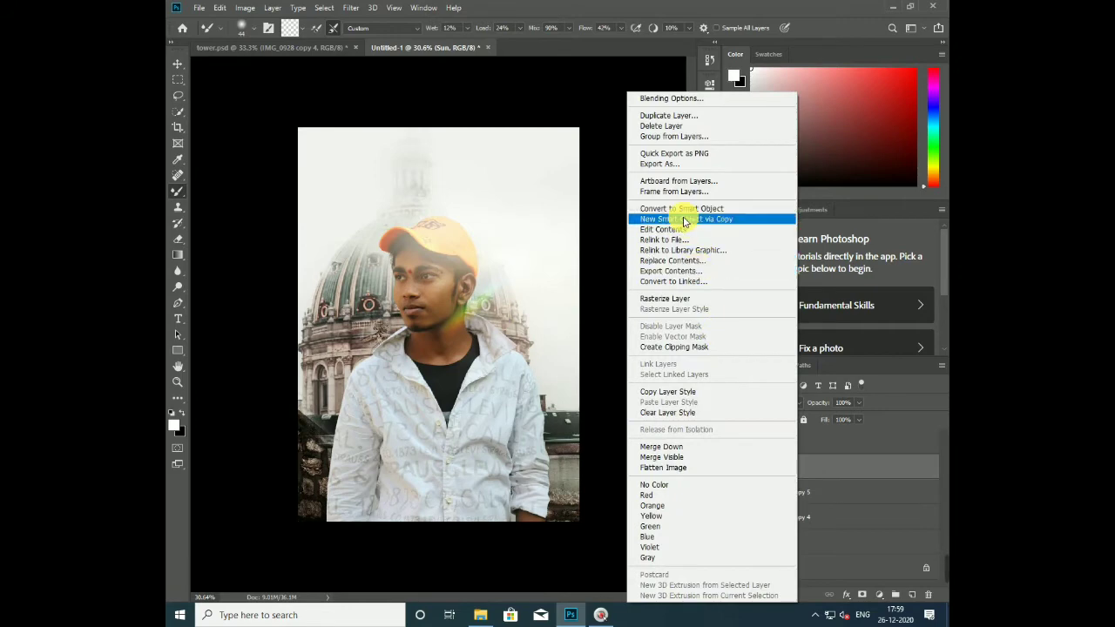
pyautogui.click(676, 347)
pyautogui.rightClick(795, 444)
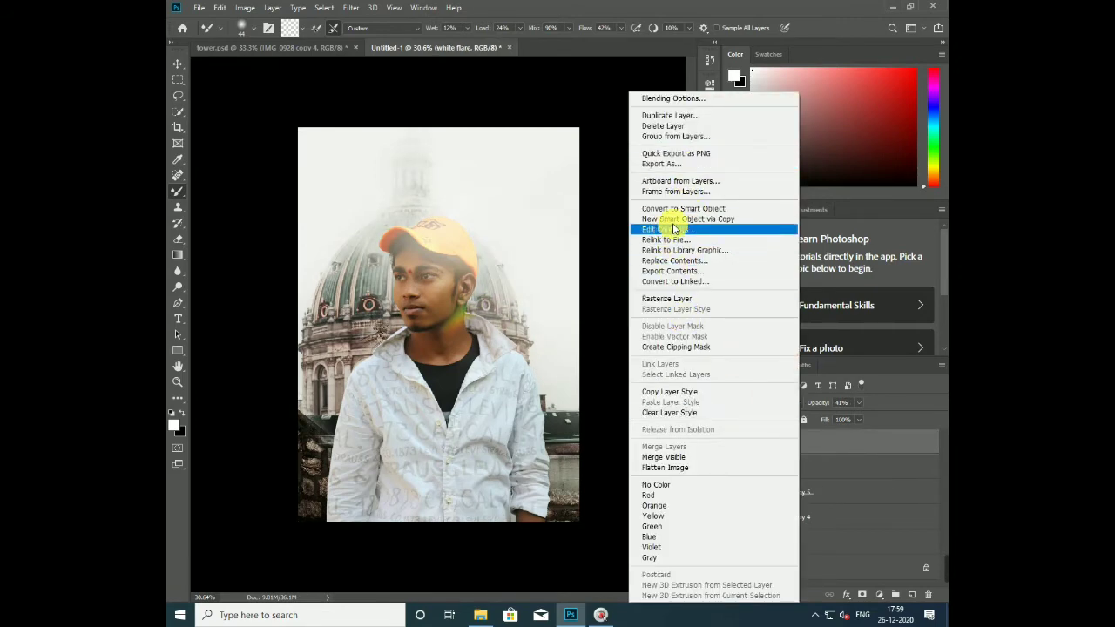
pyautogui.click(688, 347)
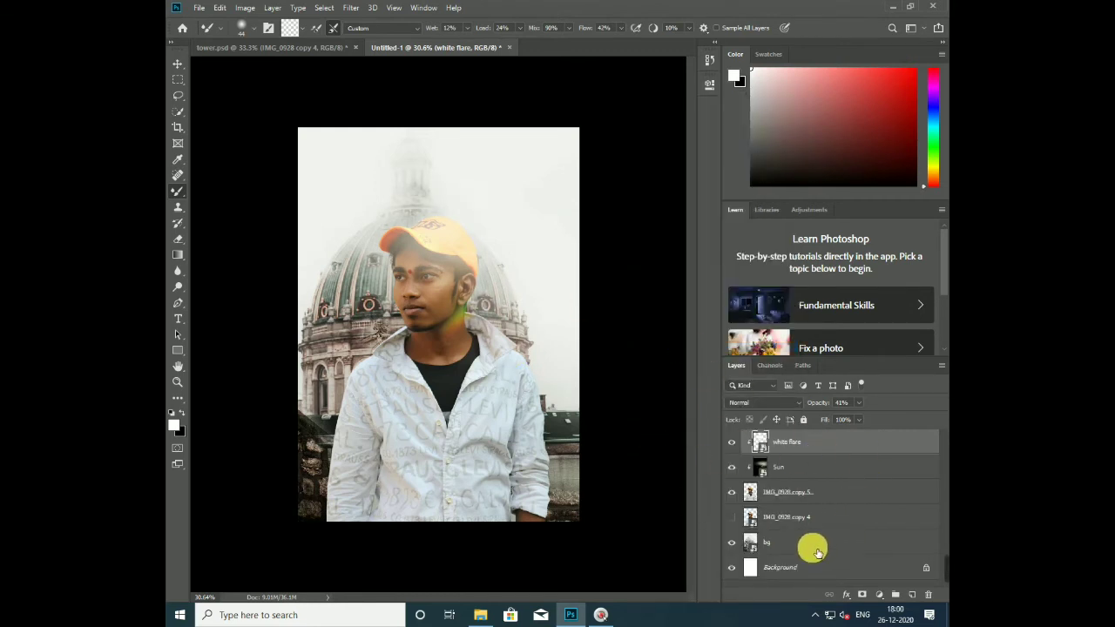
# Step: Edit the IMG_0928 copy 5 layer name, then make white flare the active layer
pyautogui.click(810, 495)
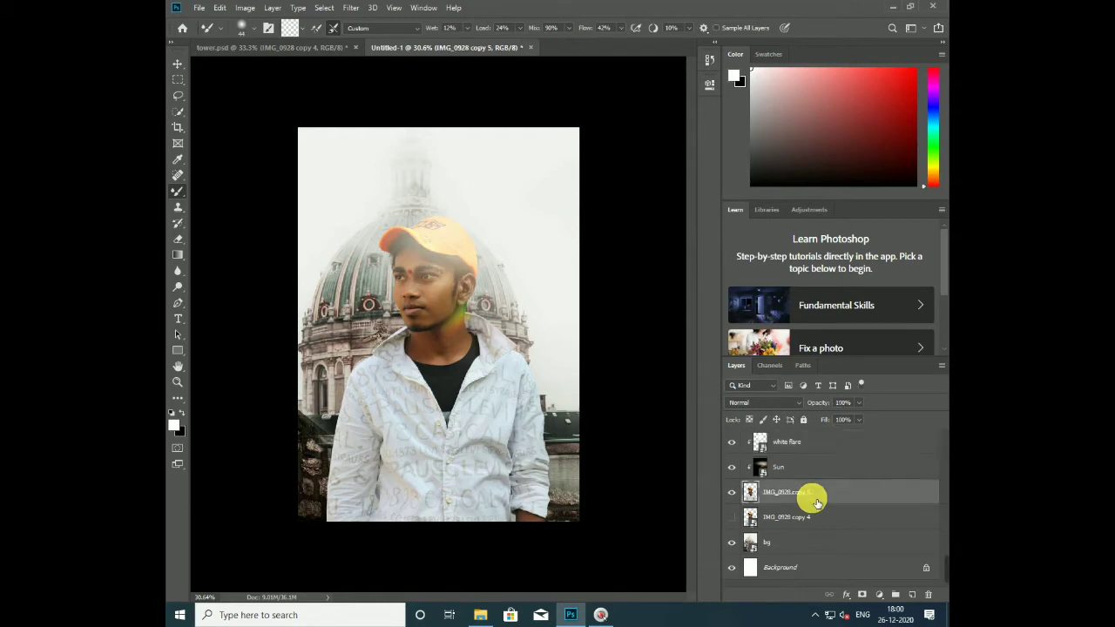
pyautogui.doubleClick(808, 500)
pyautogui.click(393, 328)
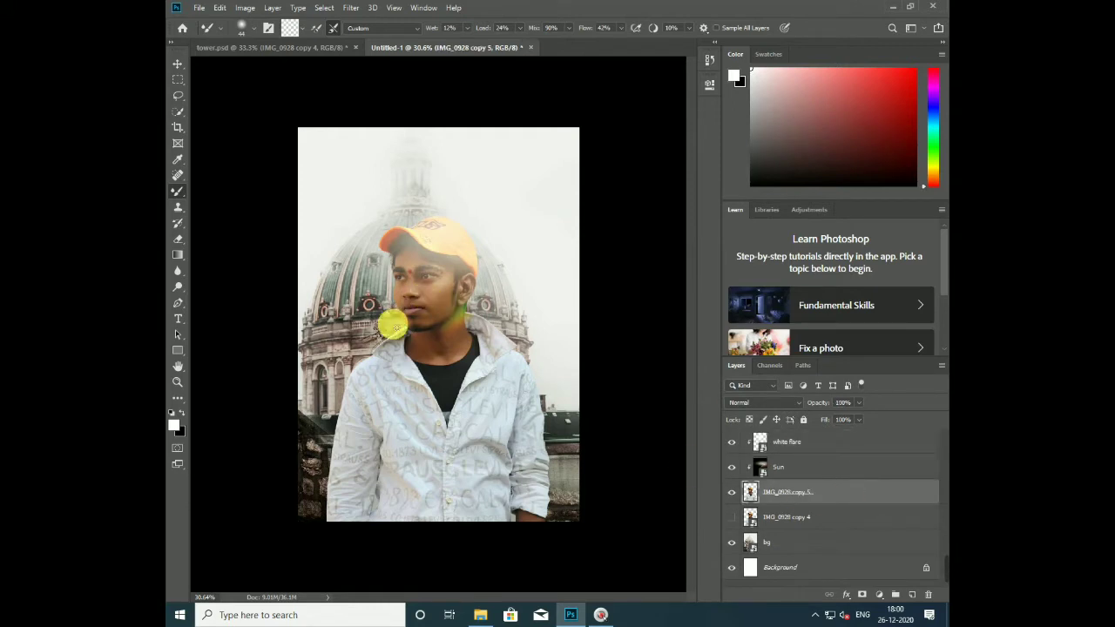
pyautogui.click(829, 445)
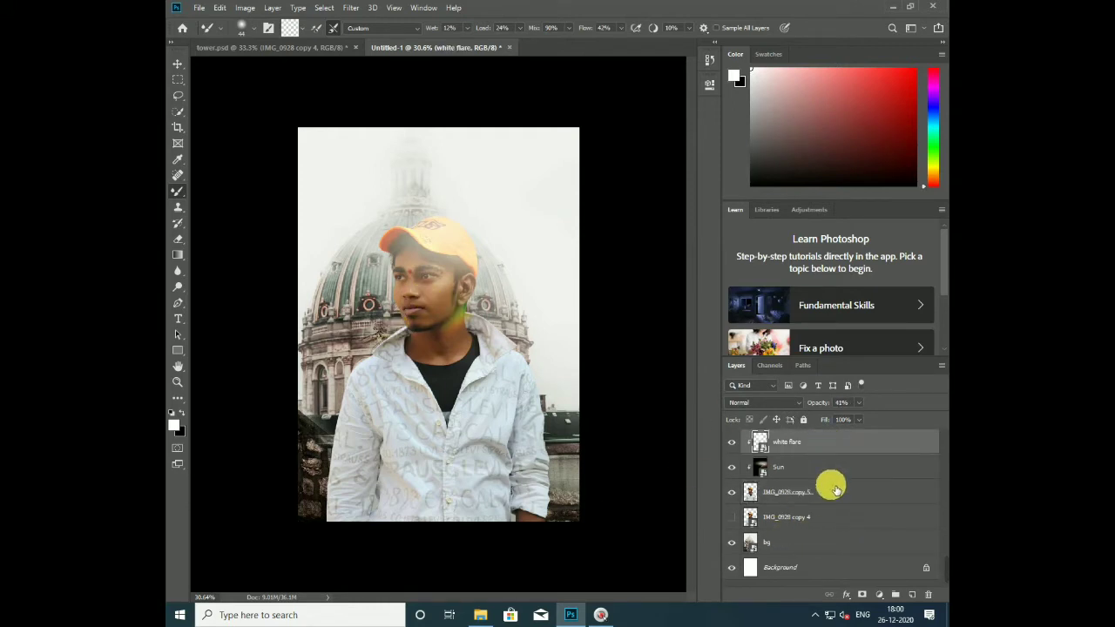
# Step: Add a Curves layer clipped above white flare, nudging white and black points slightly inward
pyautogui.click(858, 596)
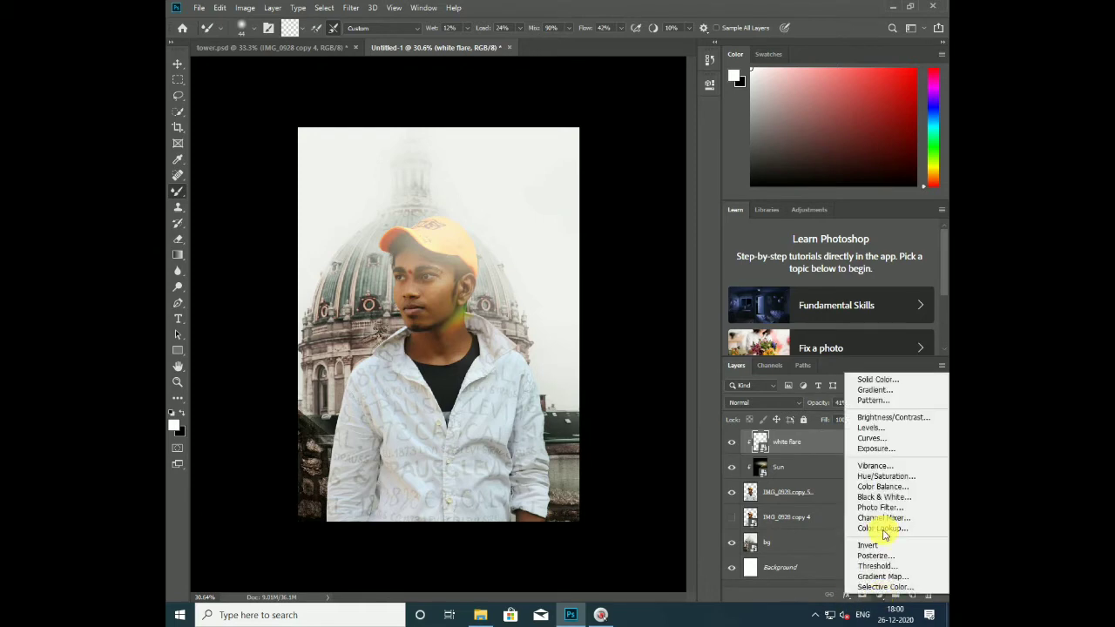
pyautogui.click(869, 438)
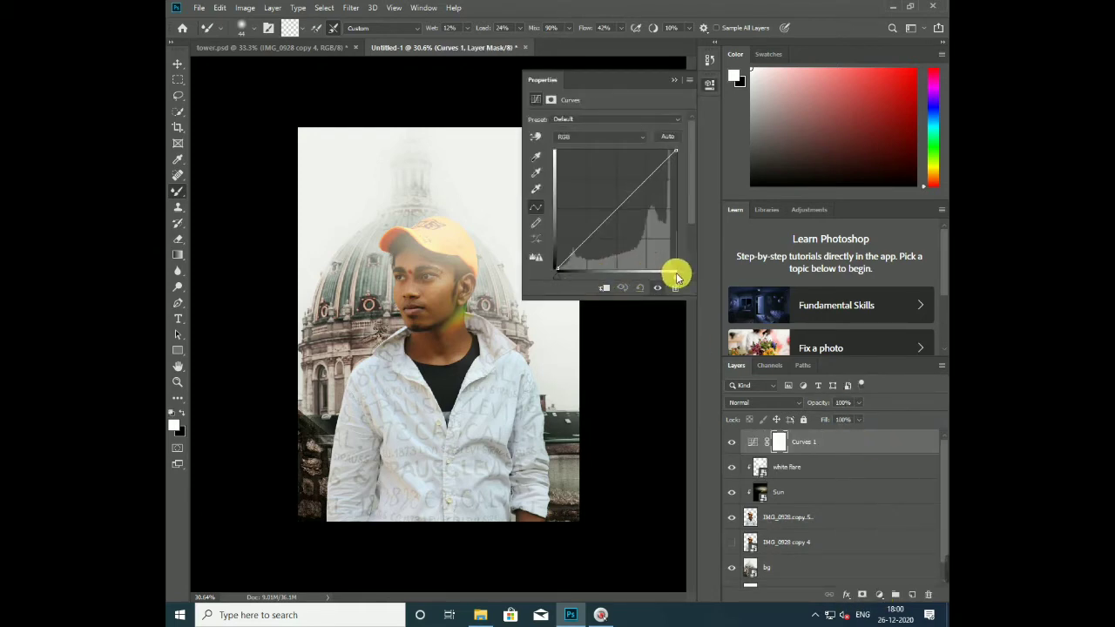
pyautogui.moveTo(677, 273); pyautogui.dragTo(668, 277)
pyautogui.click(605, 287)
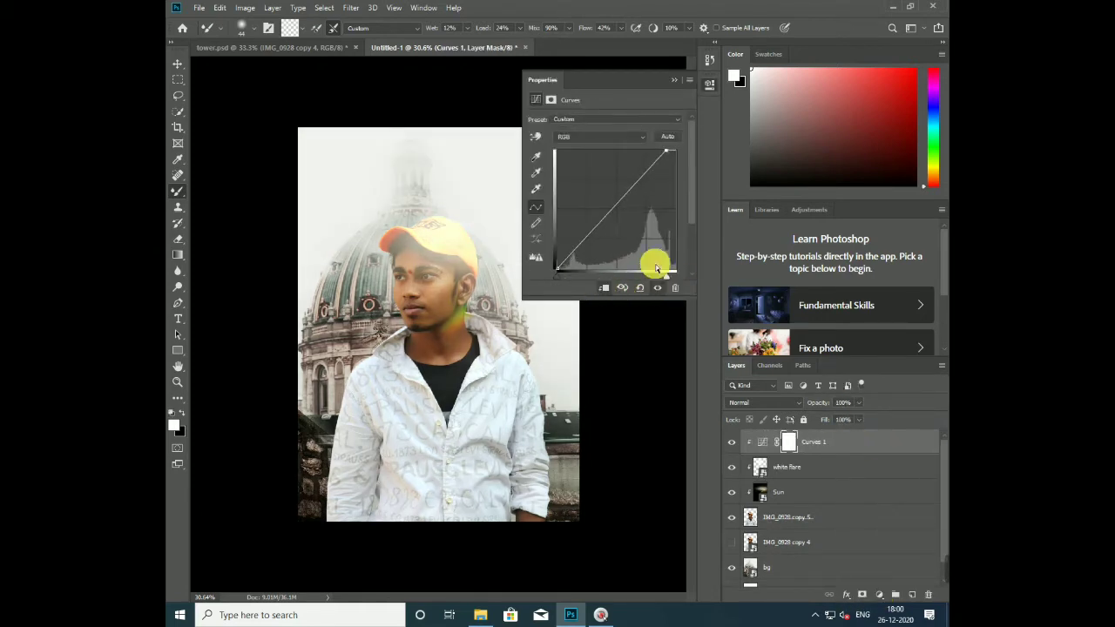
pyautogui.moveTo(666, 279); pyautogui.dragTo(674, 282)
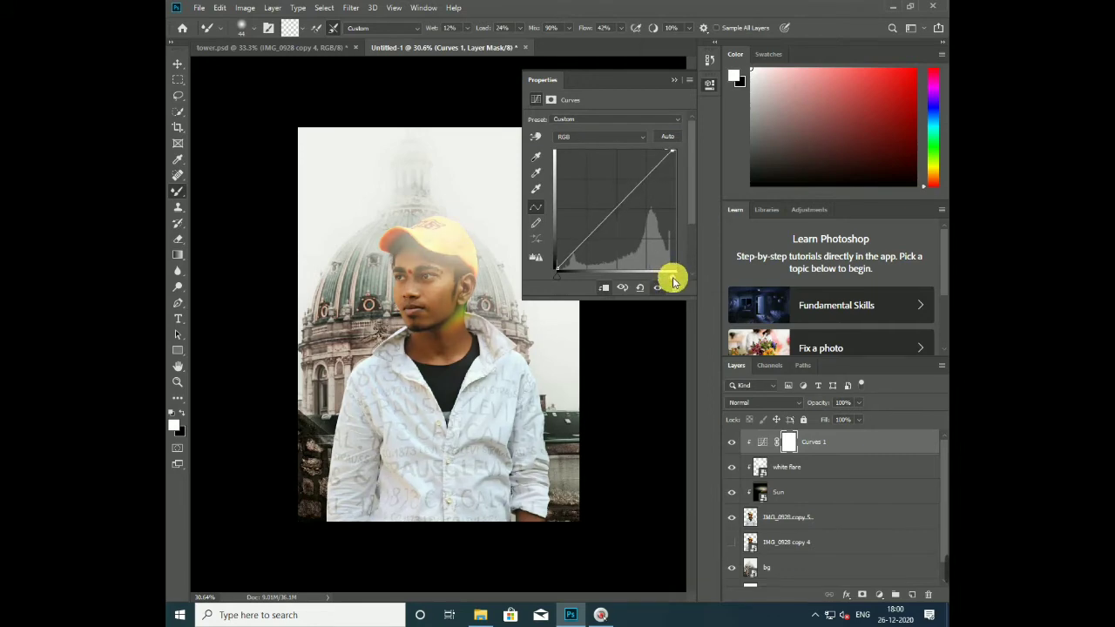
pyautogui.moveTo(559, 276); pyautogui.dragTo(564, 279)
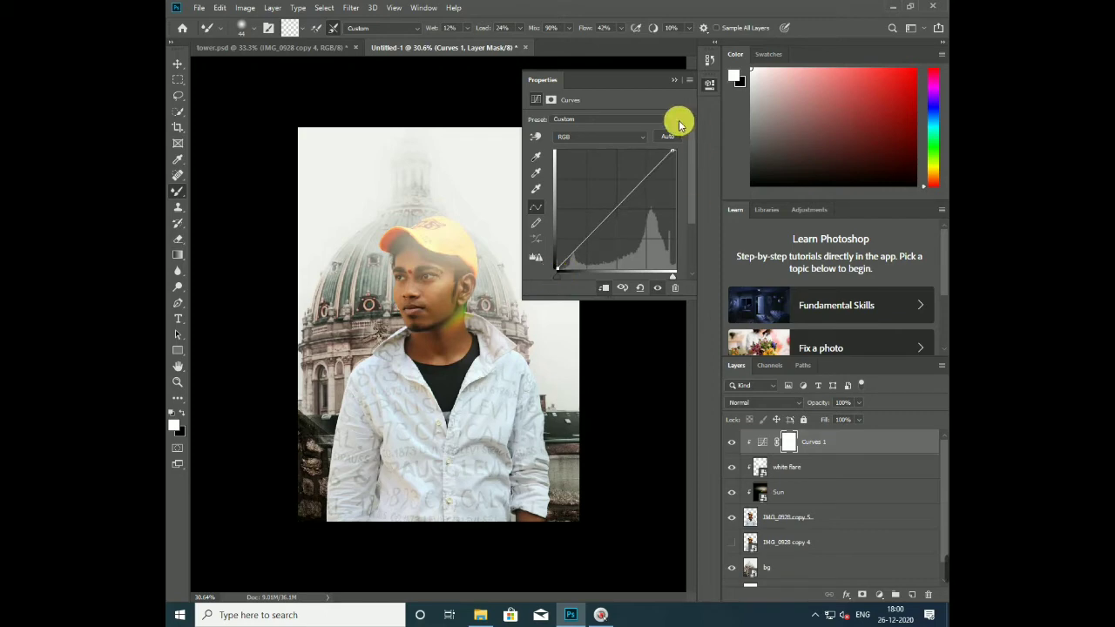
pyautogui.click(688, 79)
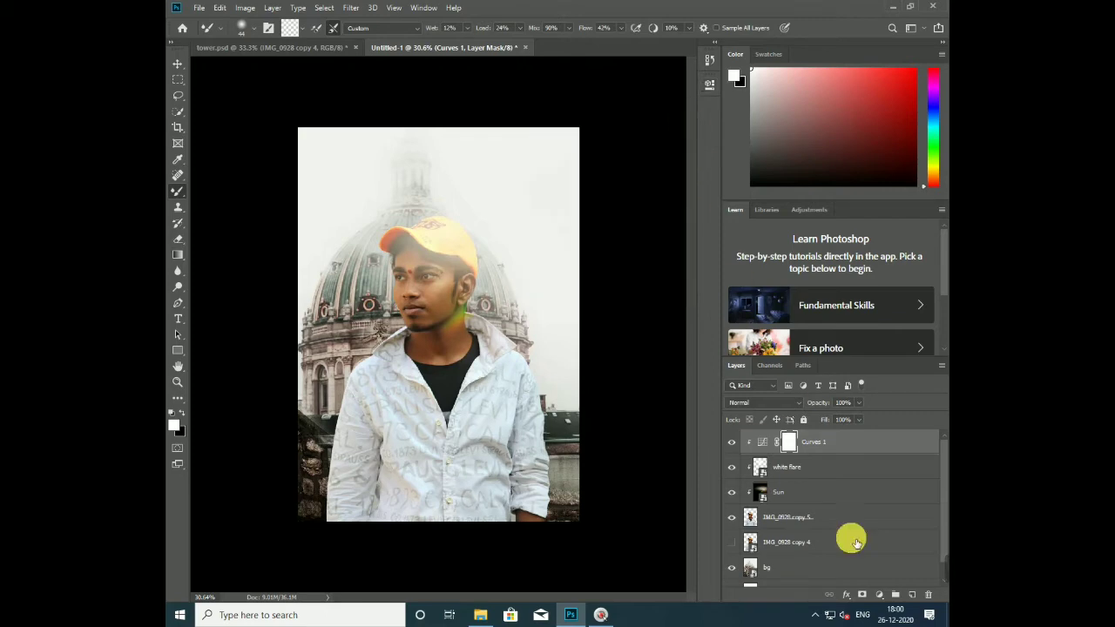
# Step: Add a Color Lookup layer loading the .CUBE 3DLUT file from the tutorial folder on D:
pyautogui.click(880, 595)
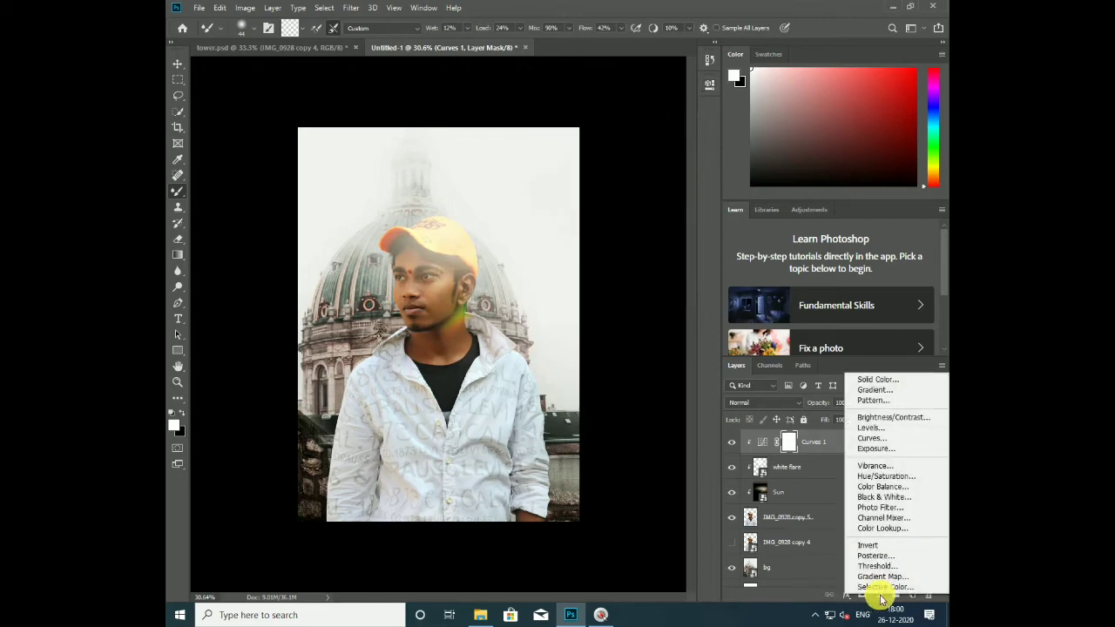
pyautogui.click(881, 529)
pyautogui.click(621, 124)
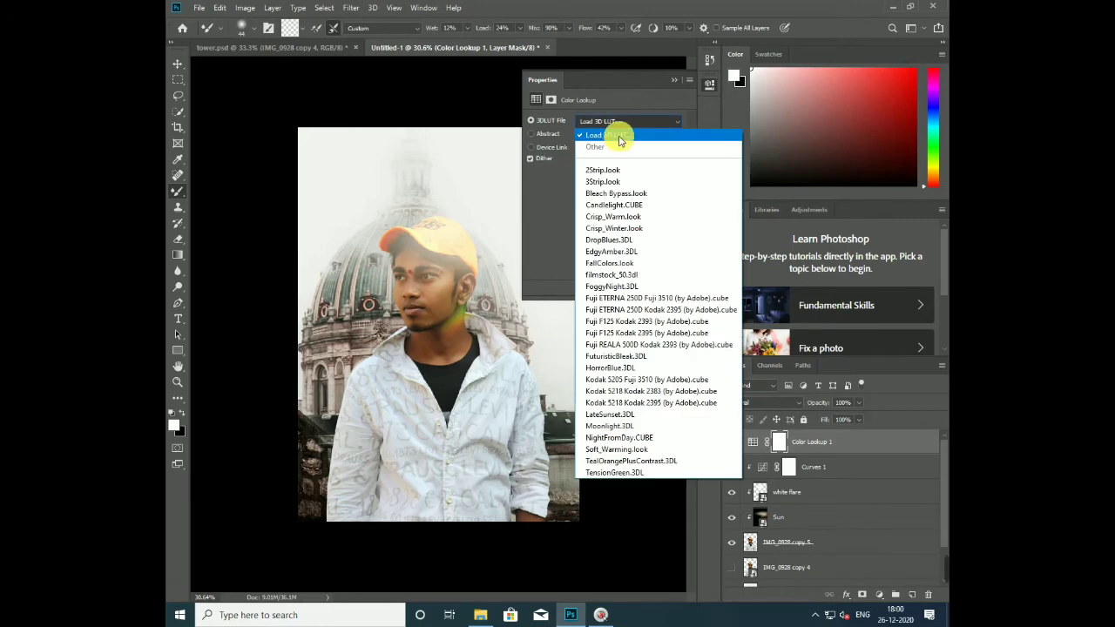
pyautogui.click(621, 140)
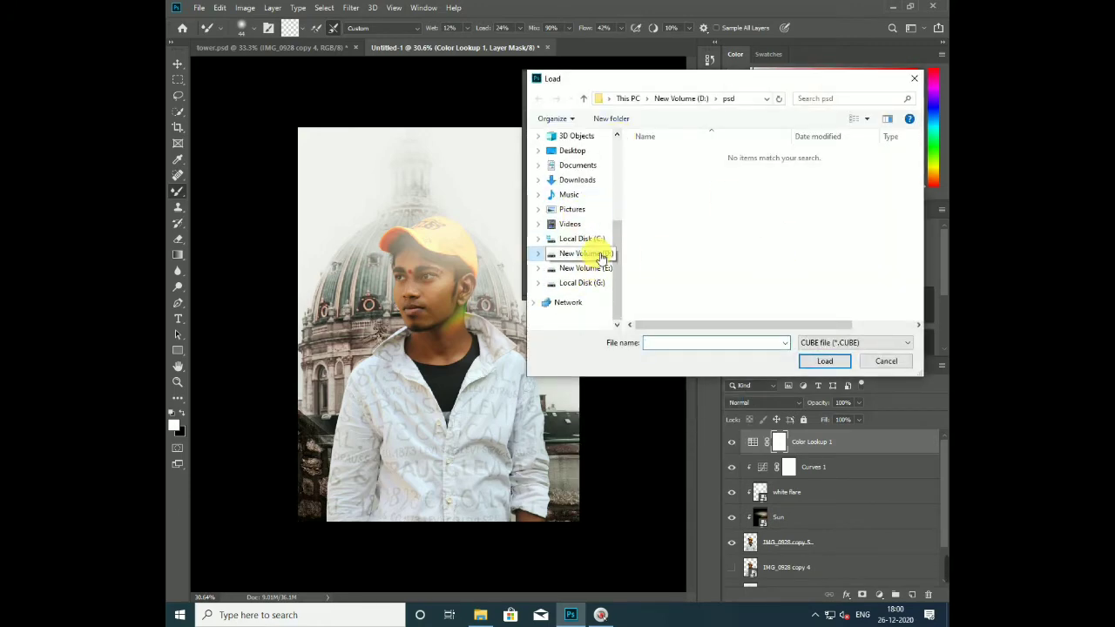
pyautogui.click(599, 254)
pyautogui.doubleClick(672, 179)
pyautogui.doubleClick(669, 169)
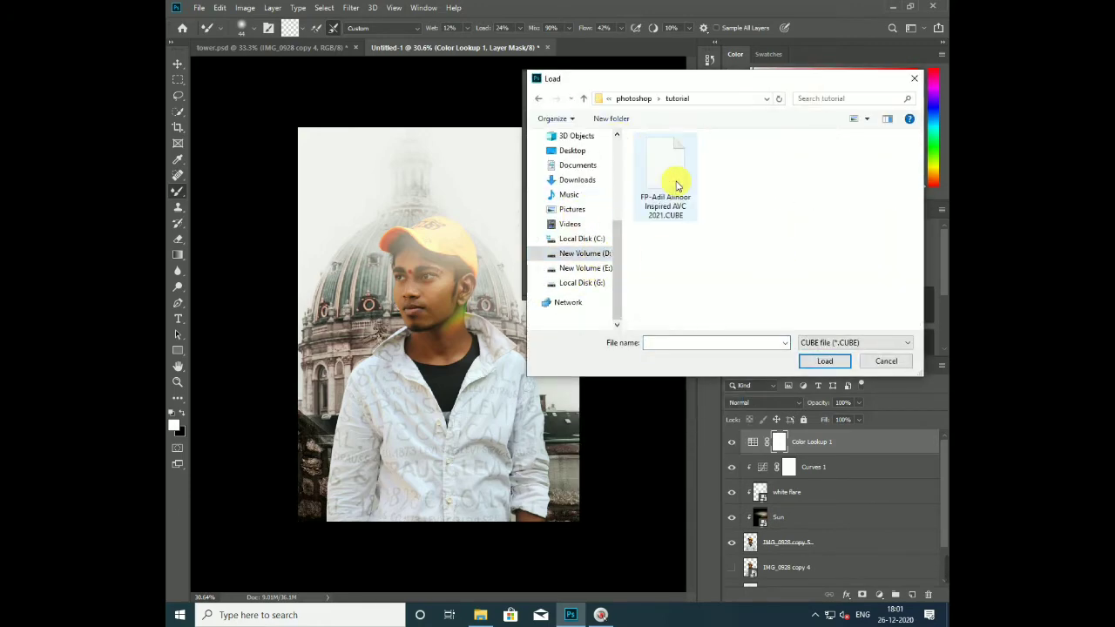
pyautogui.click(668, 170)
pyautogui.click(825, 361)
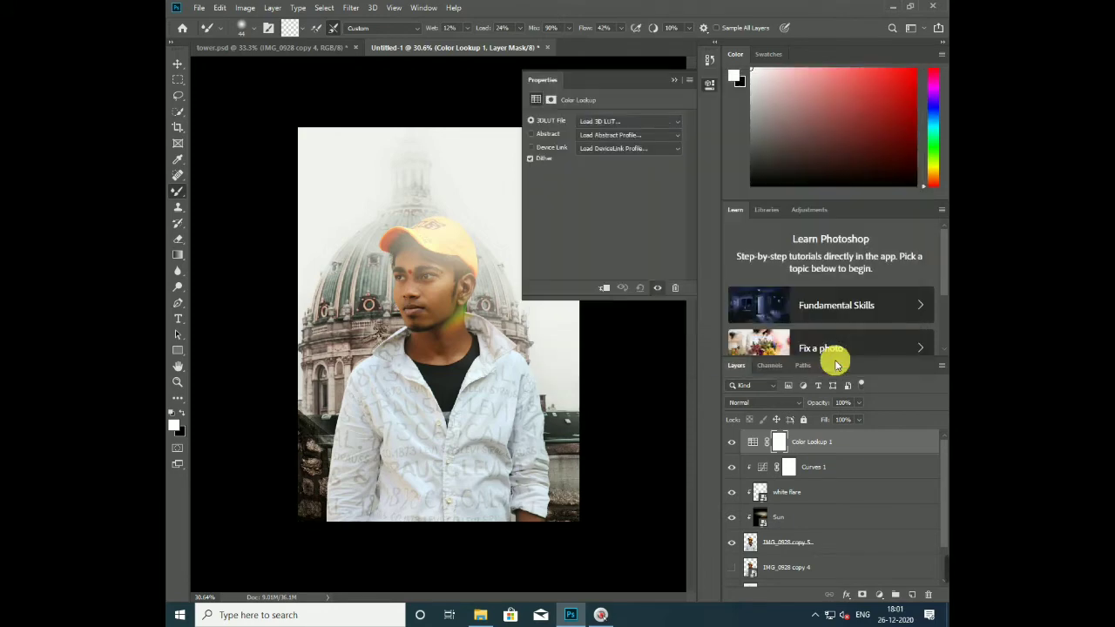
pyautogui.click(677, 81)
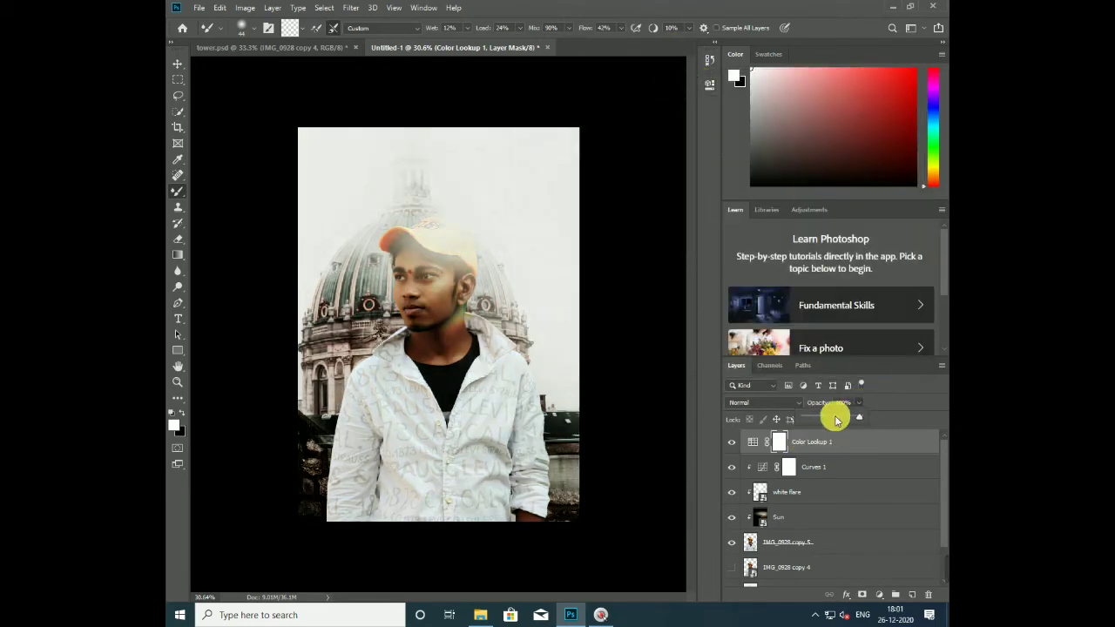
# Step: Clip Color Lookup 1 to the layer below and lower its opacity to 11%
pyautogui.moveTo(836, 421); pyautogui.dragTo(822, 423)
pyautogui.rightClick(821, 441)
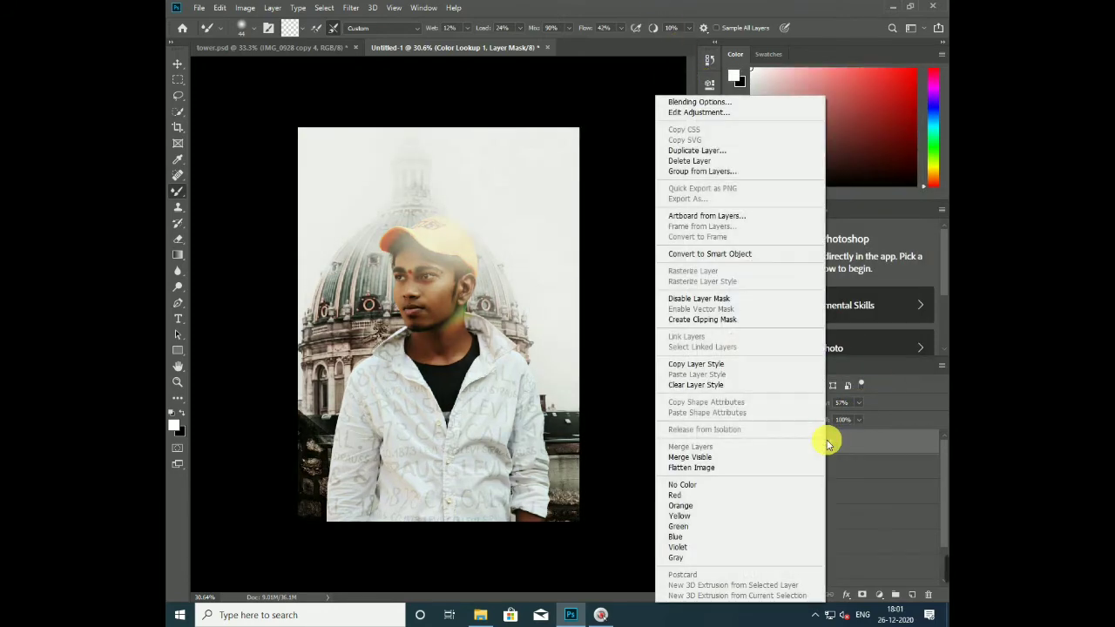
pyautogui.click(692, 320)
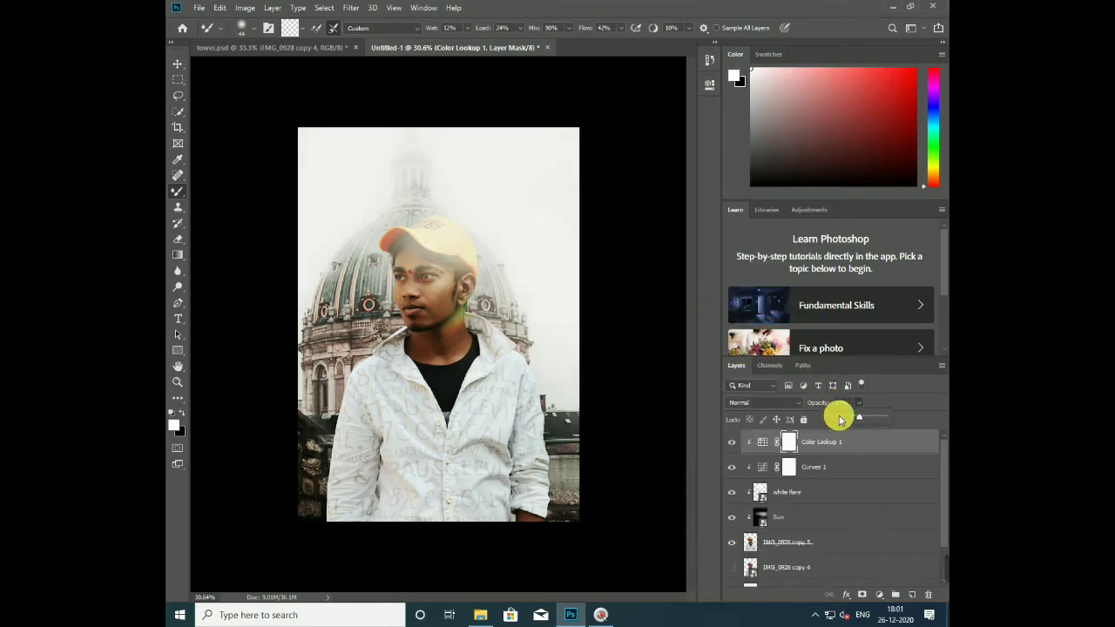
pyautogui.click(839, 419)
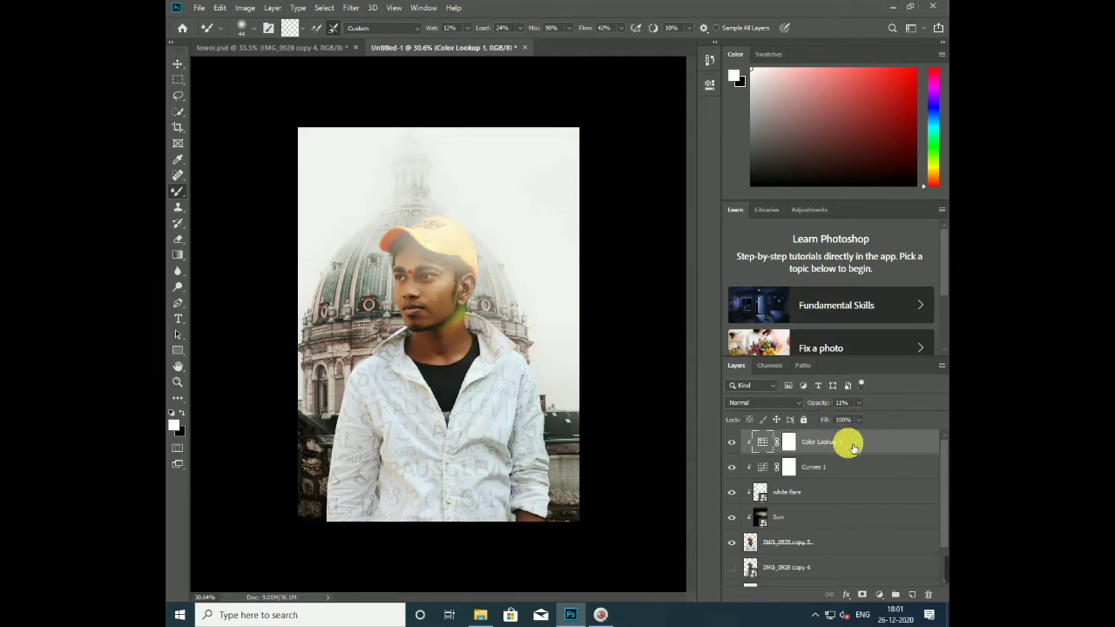
# Step: Stamp visible layers into Layer 1, then in Camera Raw set Contrast +14, Shadows -23, Blacks -21
pyautogui.hotkey('ctrl', 'shift', 'alt', 'e')
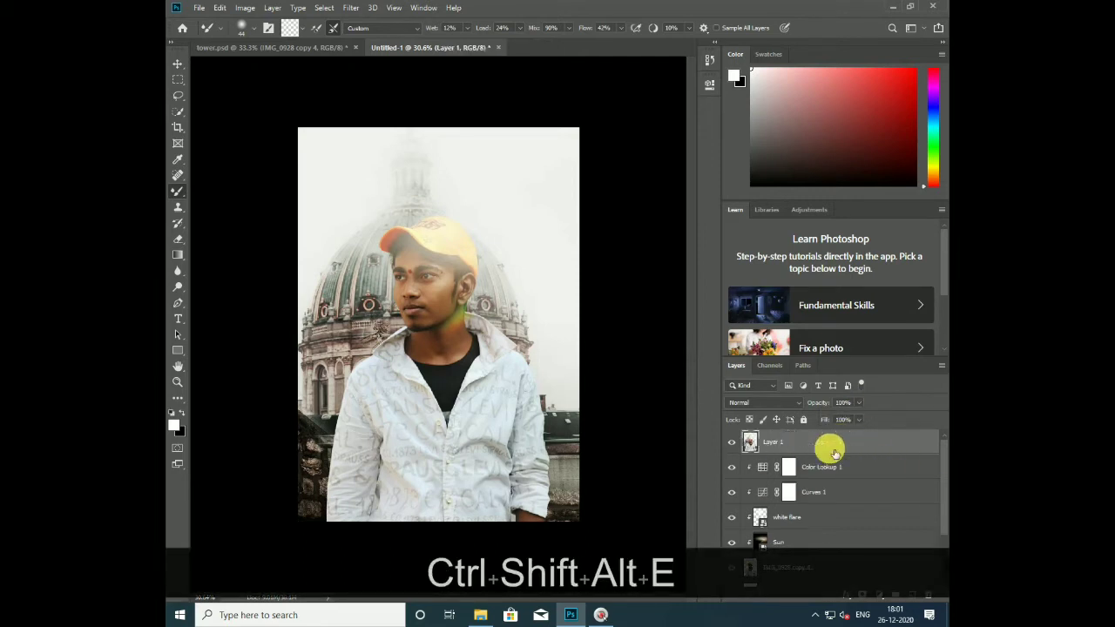
pyautogui.click(351, 7)
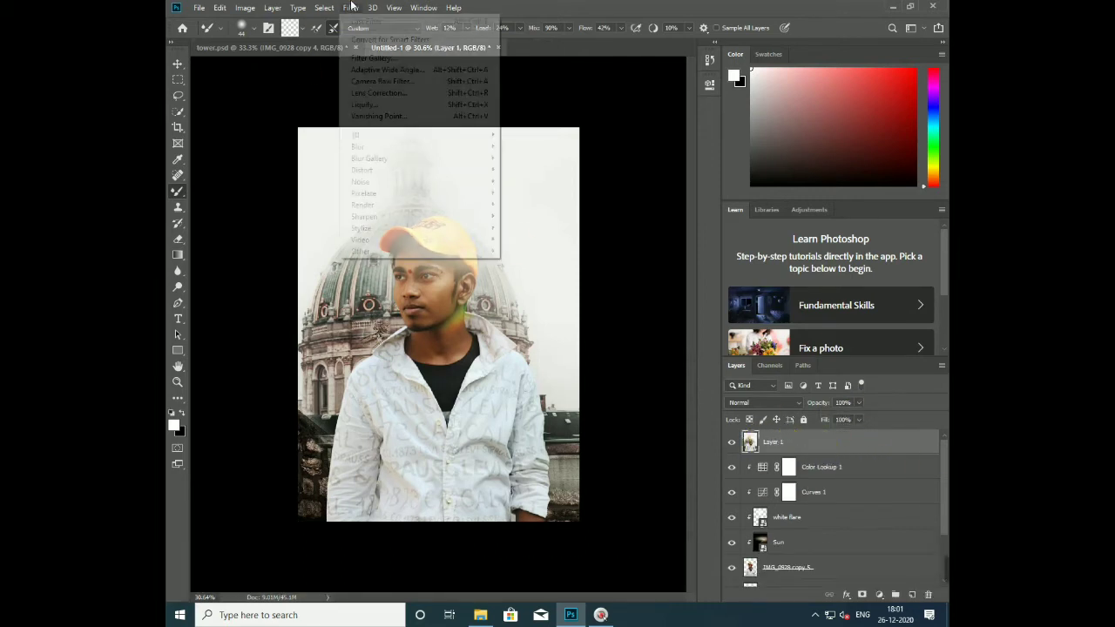
pyautogui.click(377, 86)
pyautogui.click(351, 7)
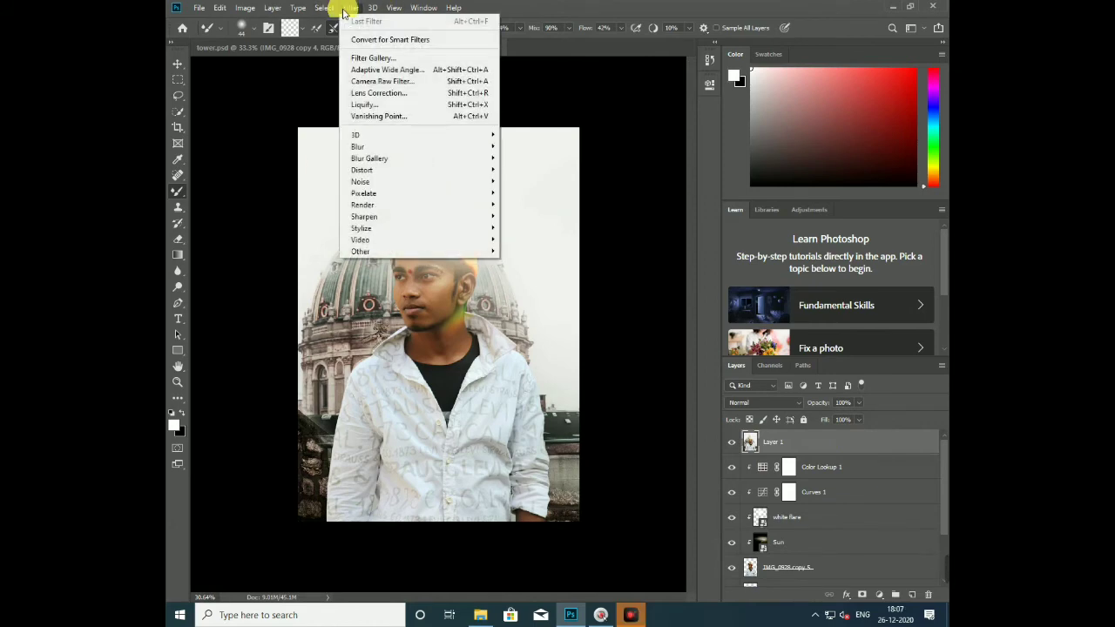
pyautogui.click(384, 84)
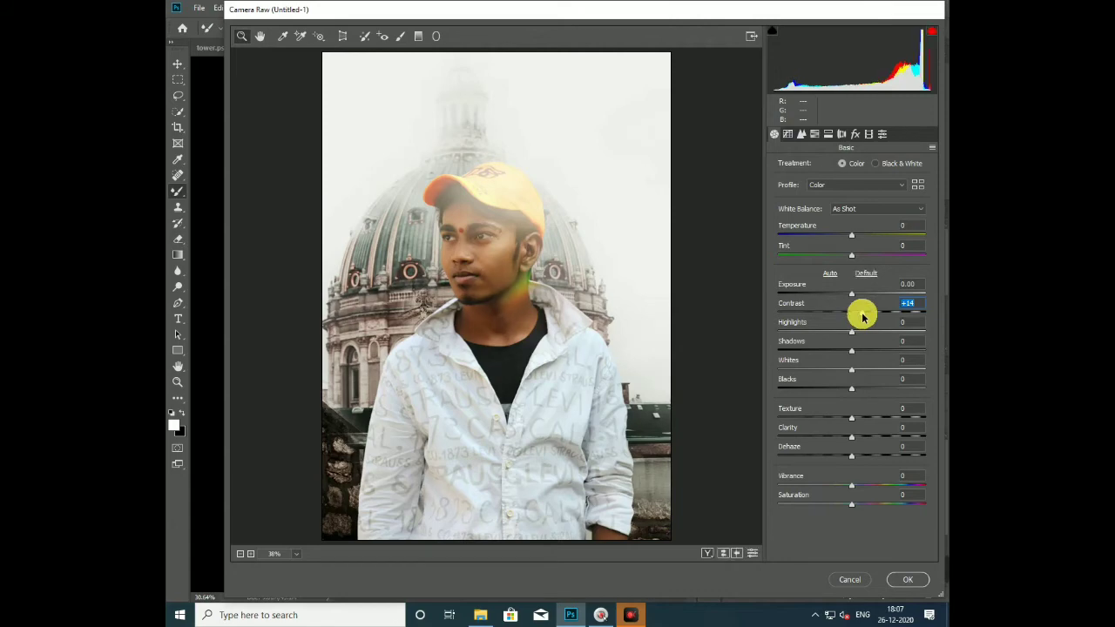
pyautogui.moveTo(840, 351); pyautogui.dragTo(834, 351)
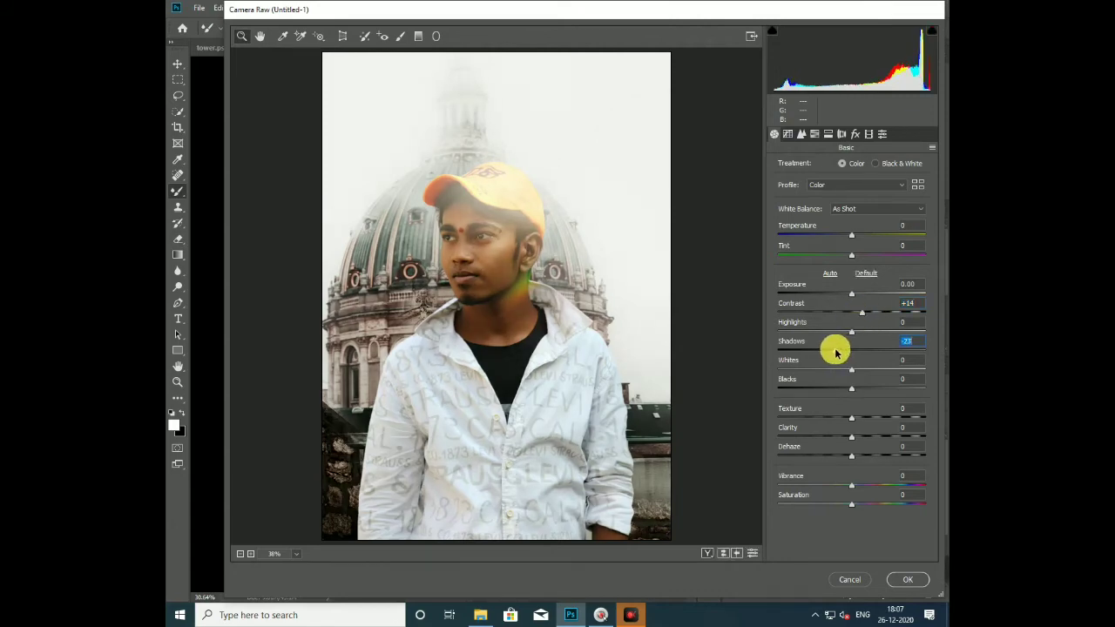
pyautogui.moveTo(851, 389); pyautogui.dragTo(836, 392)
# Step: Adjust Oranges in HSL: hue -3, saturation -18, luminance +12
pyautogui.click(814, 133)
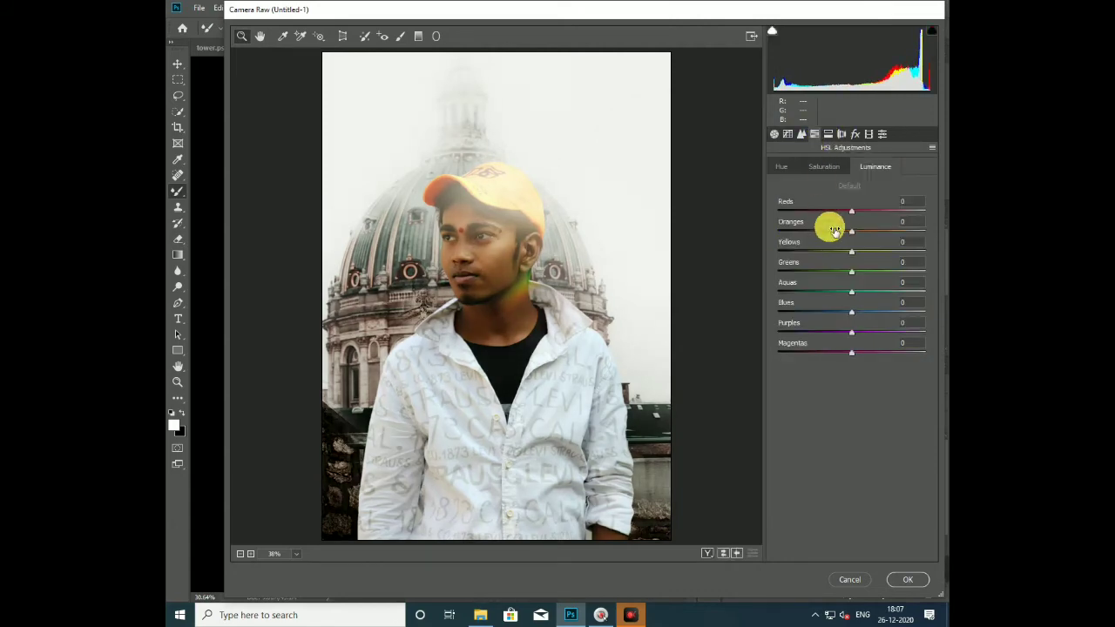
pyautogui.click(828, 168)
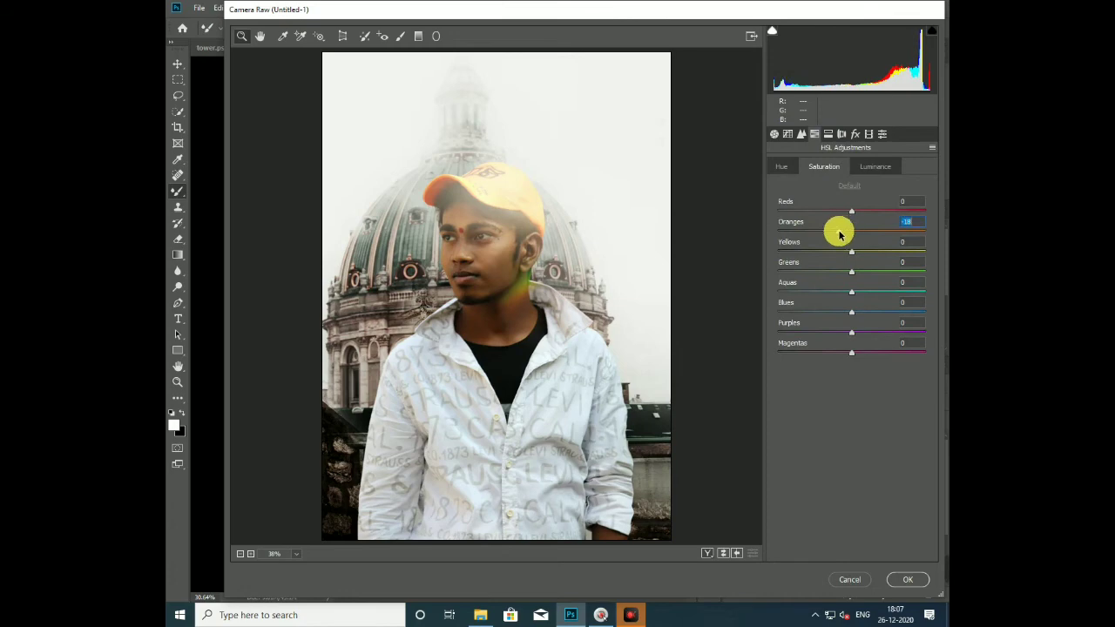
pyautogui.click(875, 166)
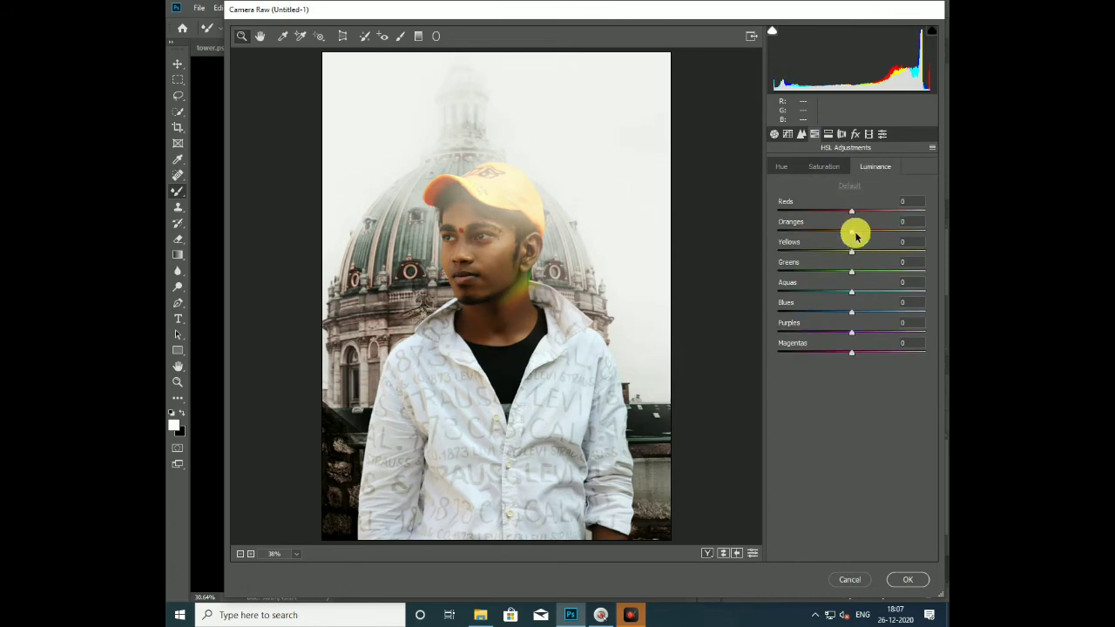
pyautogui.click(825, 167)
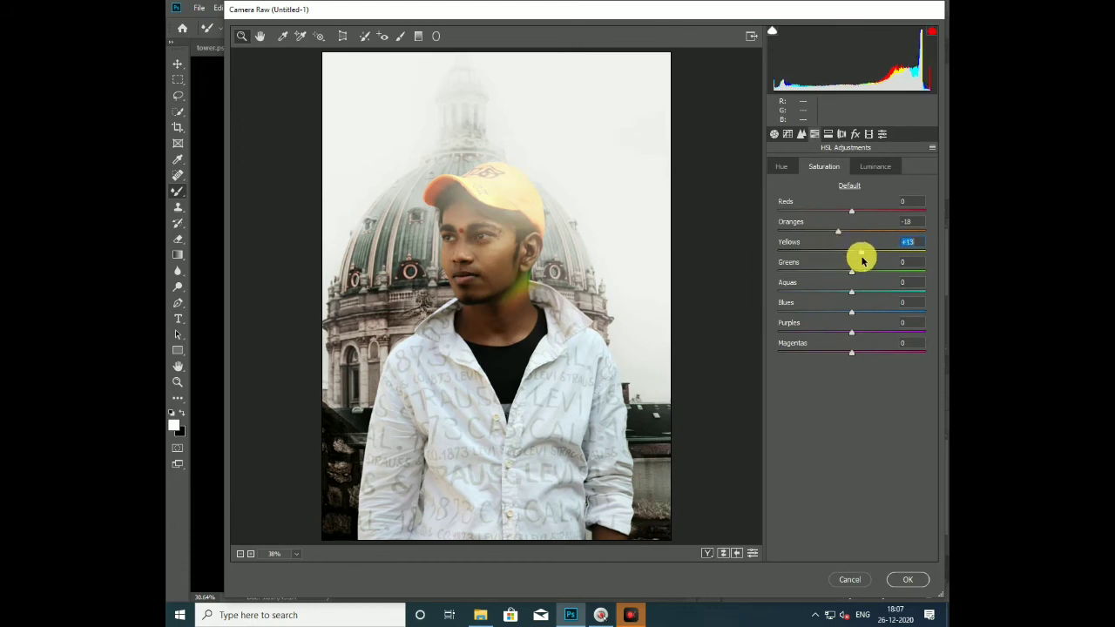
pyautogui.click(785, 167)
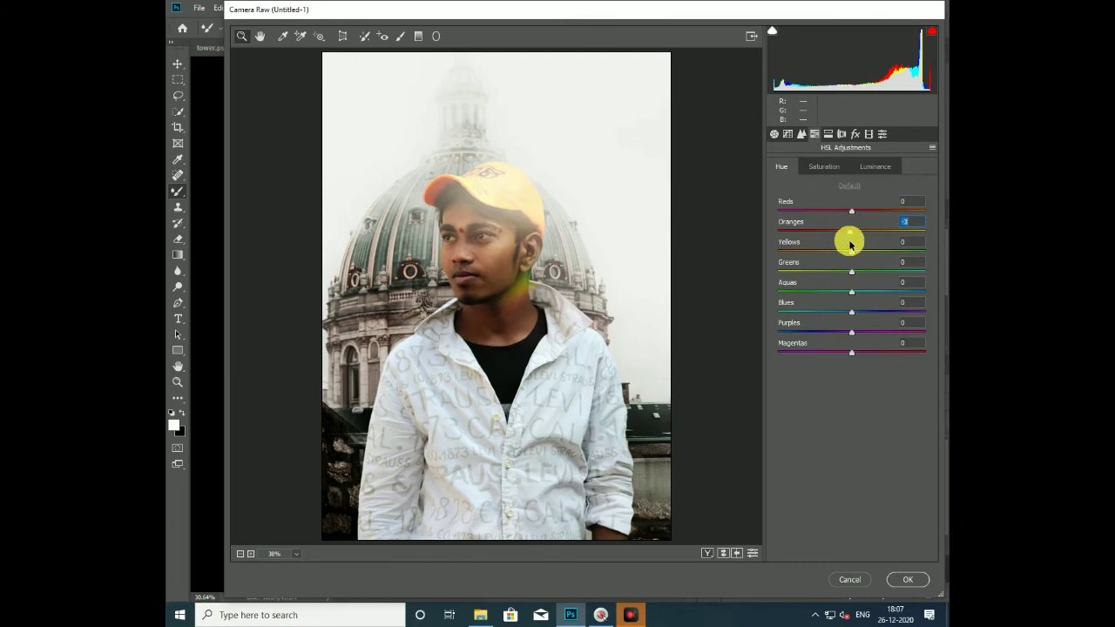
pyautogui.click(775, 134)
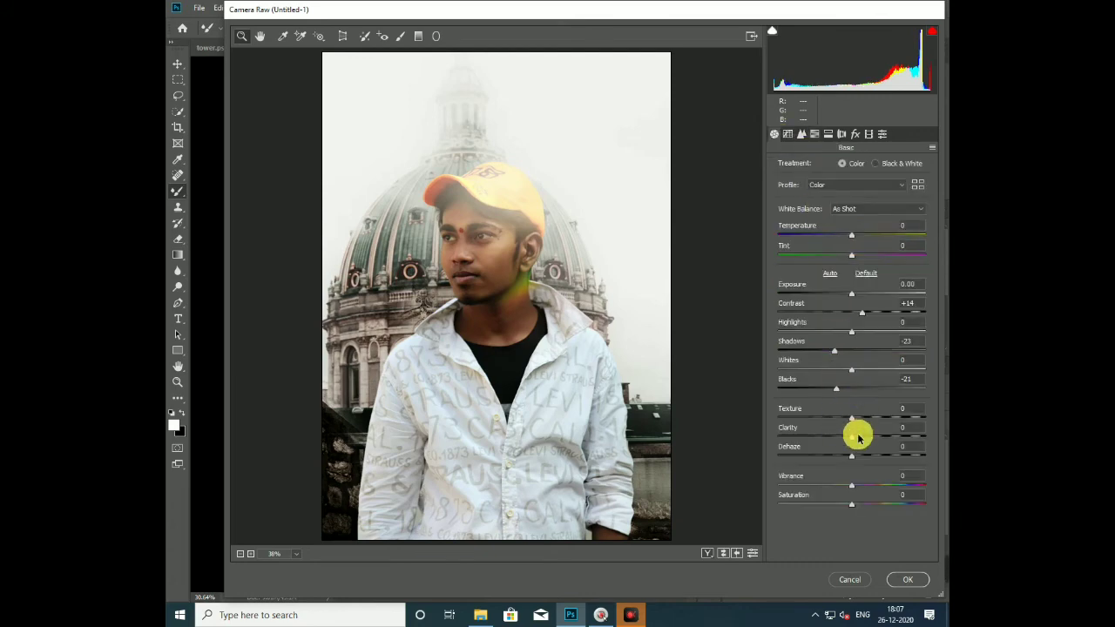
pyautogui.click(815, 135)
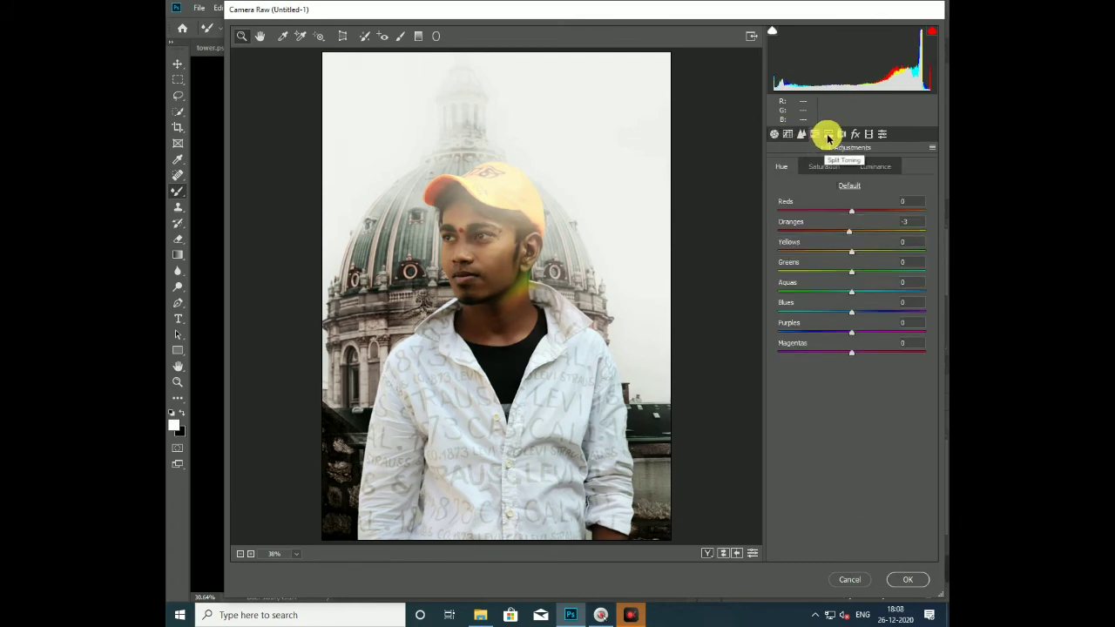
# Step: Add a -18 post-crop vignette, extra texture and clarity, and split-toning hue
pyautogui.click(828, 135)
pyautogui.click(855, 134)
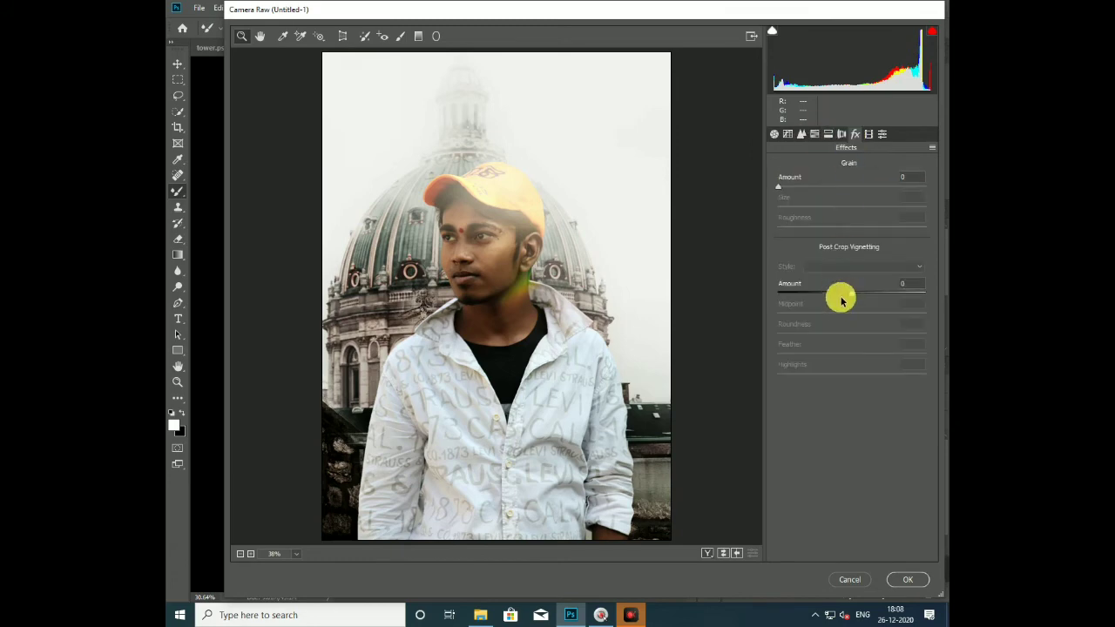
pyautogui.click(843, 295)
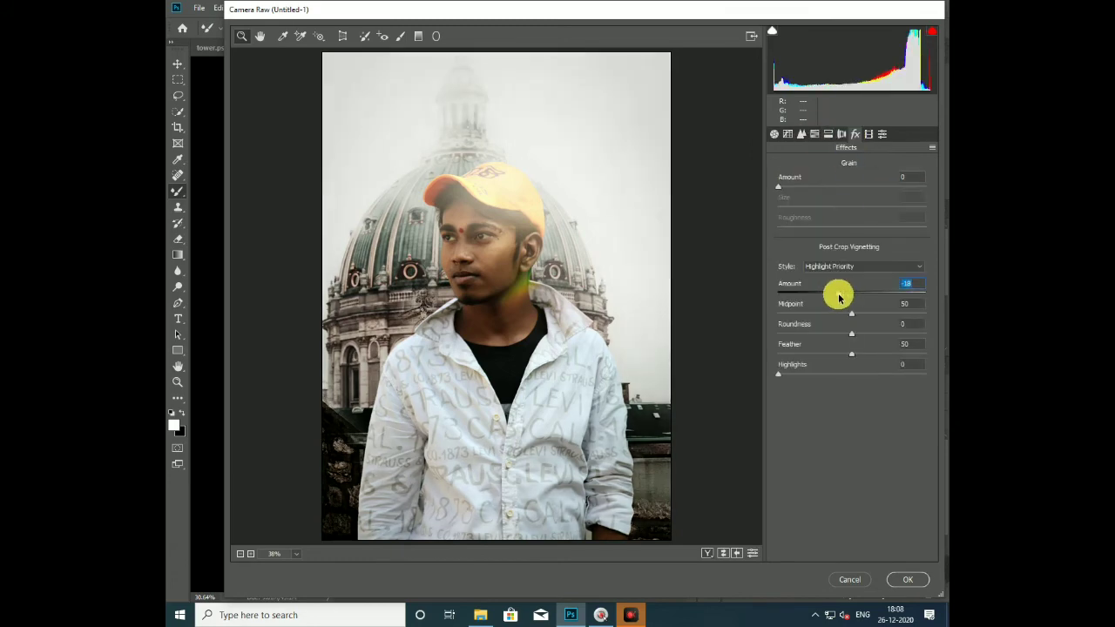
pyautogui.click(774, 134)
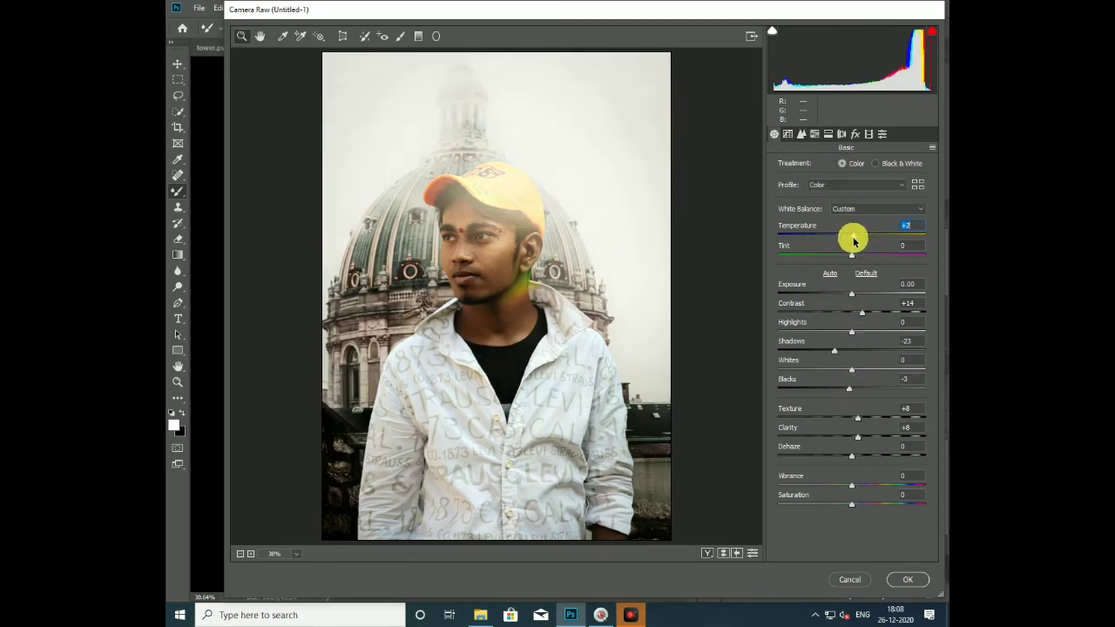
pyautogui.click(819, 135)
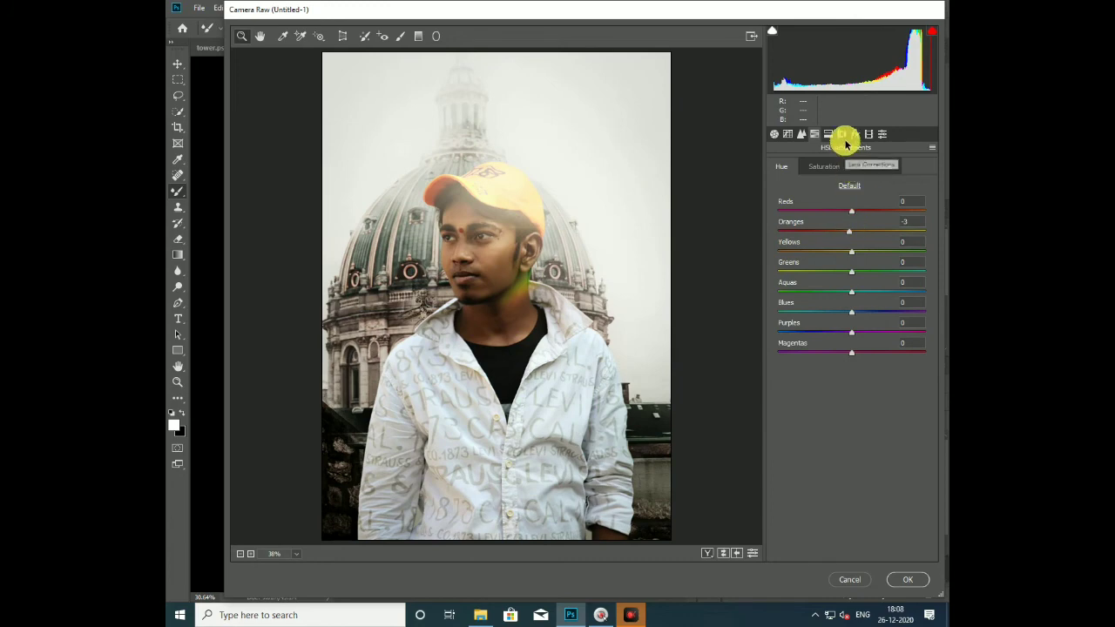
pyautogui.click(831, 135)
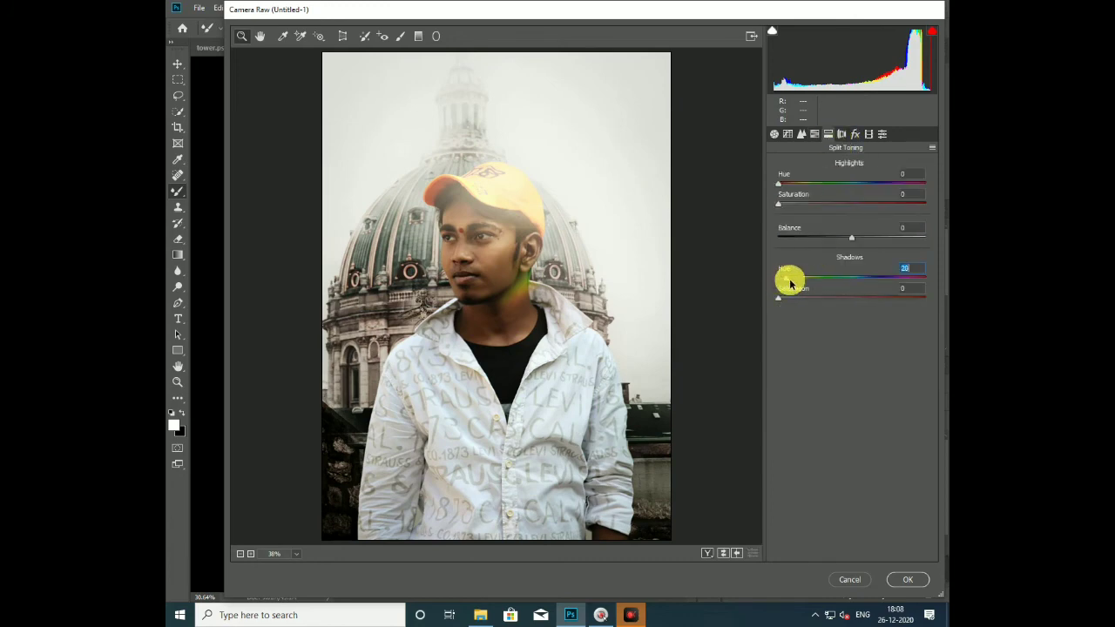
pyautogui.click(780, 186)
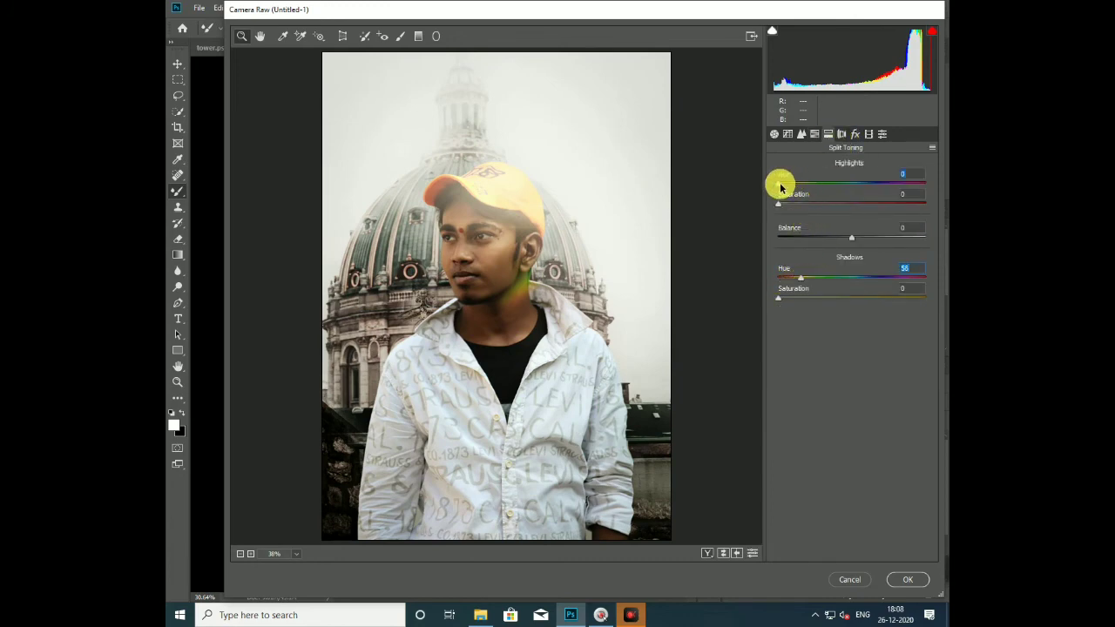
pyautogui.click(912, 174)
pyautogui.write('51')
# Step: Add grain 29, sharpening 39 and luminance noise reduction, then apply the grade to Layer 1
pyautogui.click(855, 133)
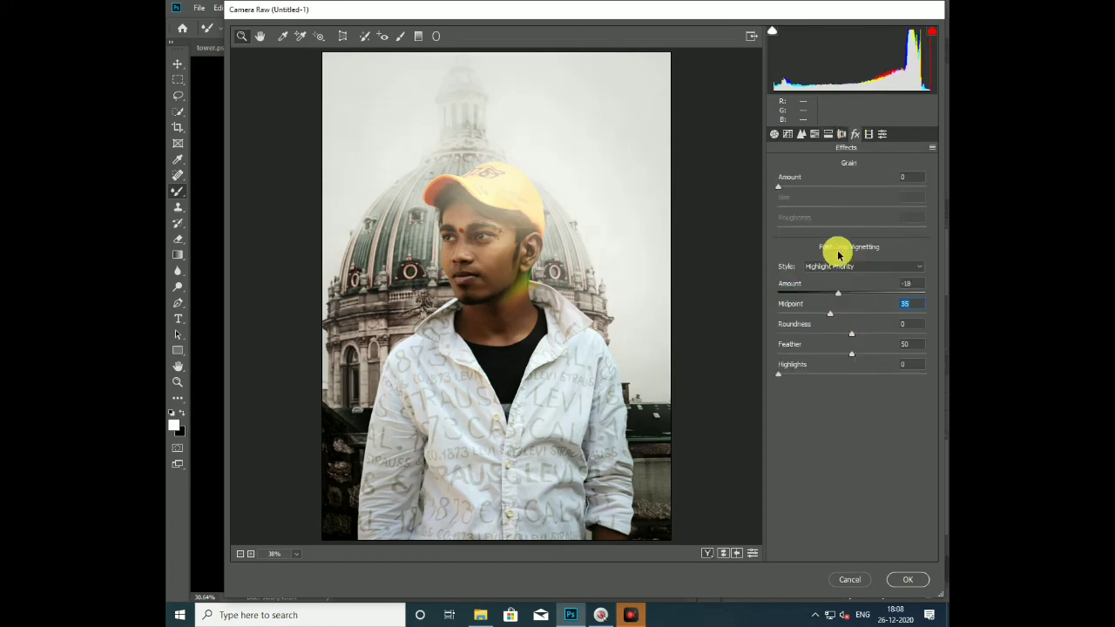
pyautogui.click(821, 187)
pyautogui.click(802, 133)
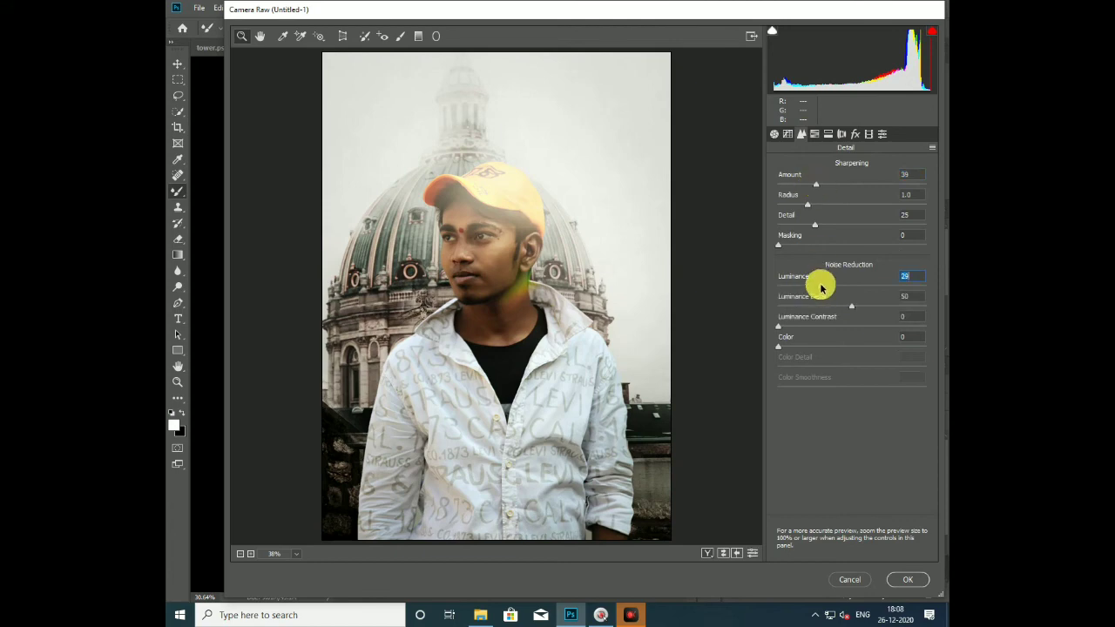
pyautogui.click(902, 583)
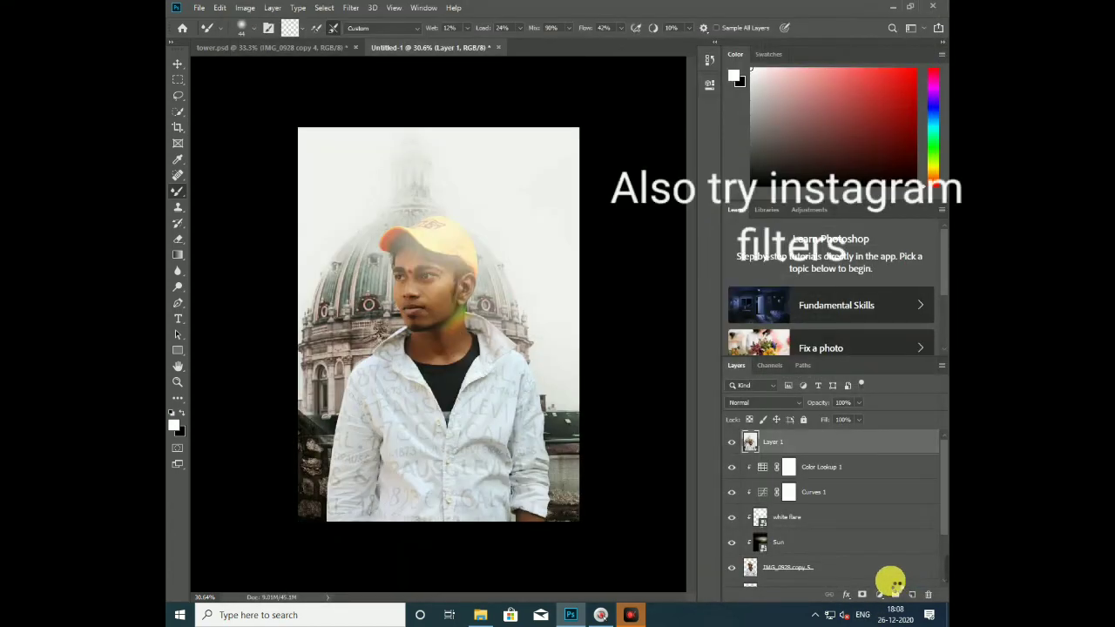